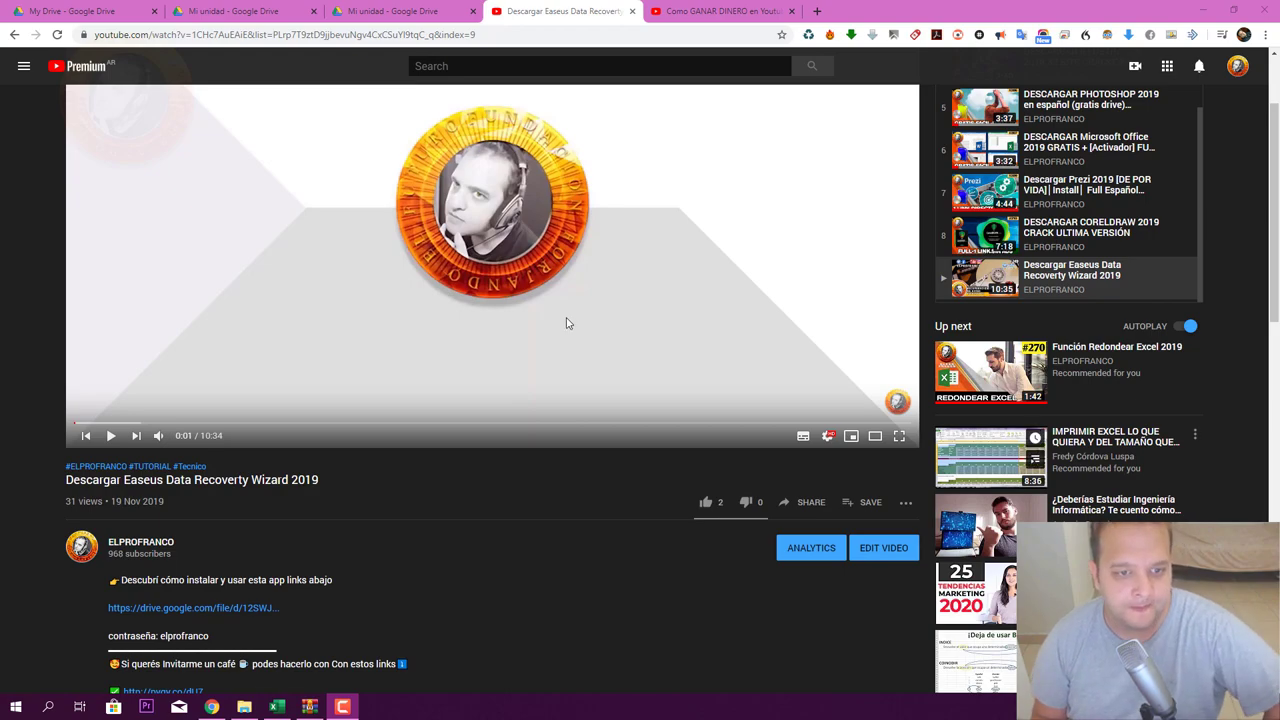
Step: Scroll the YouTube video page to the description's drive.google.com download link
scroll(275, 323, "down", 2)
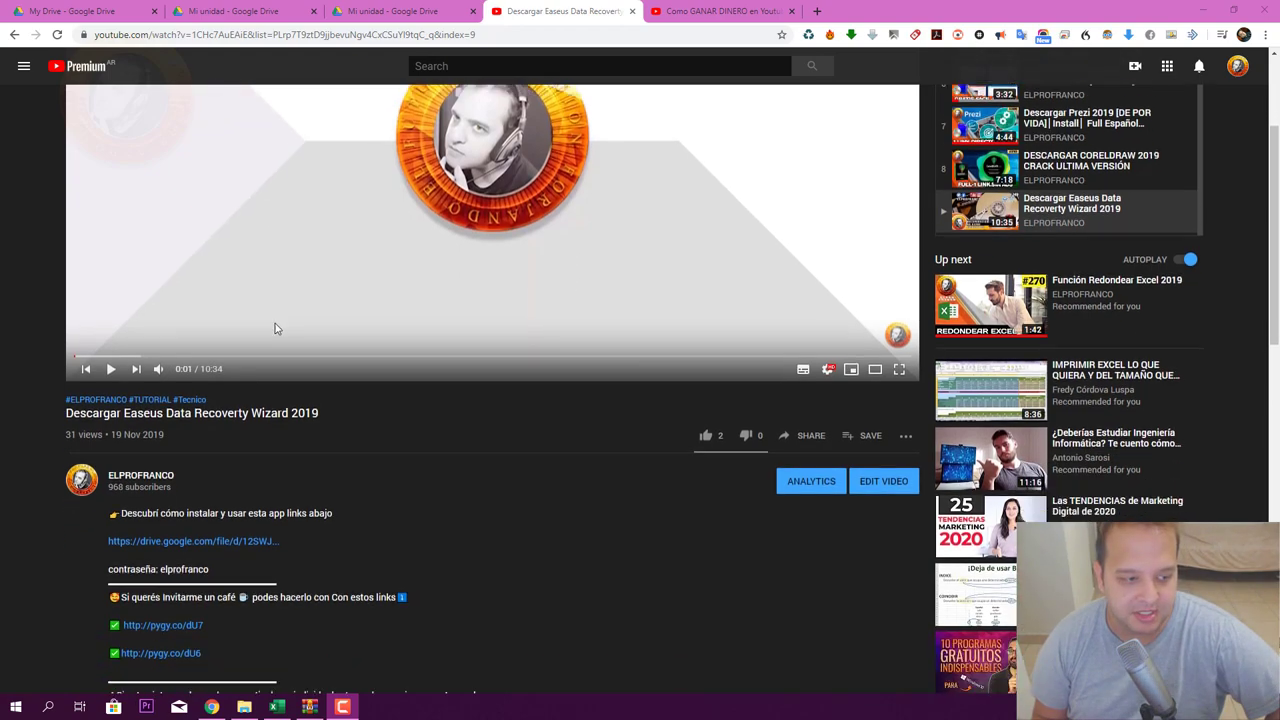
scroll(220, 480, "down", 1)
scroll(190, 450, "up", 1)
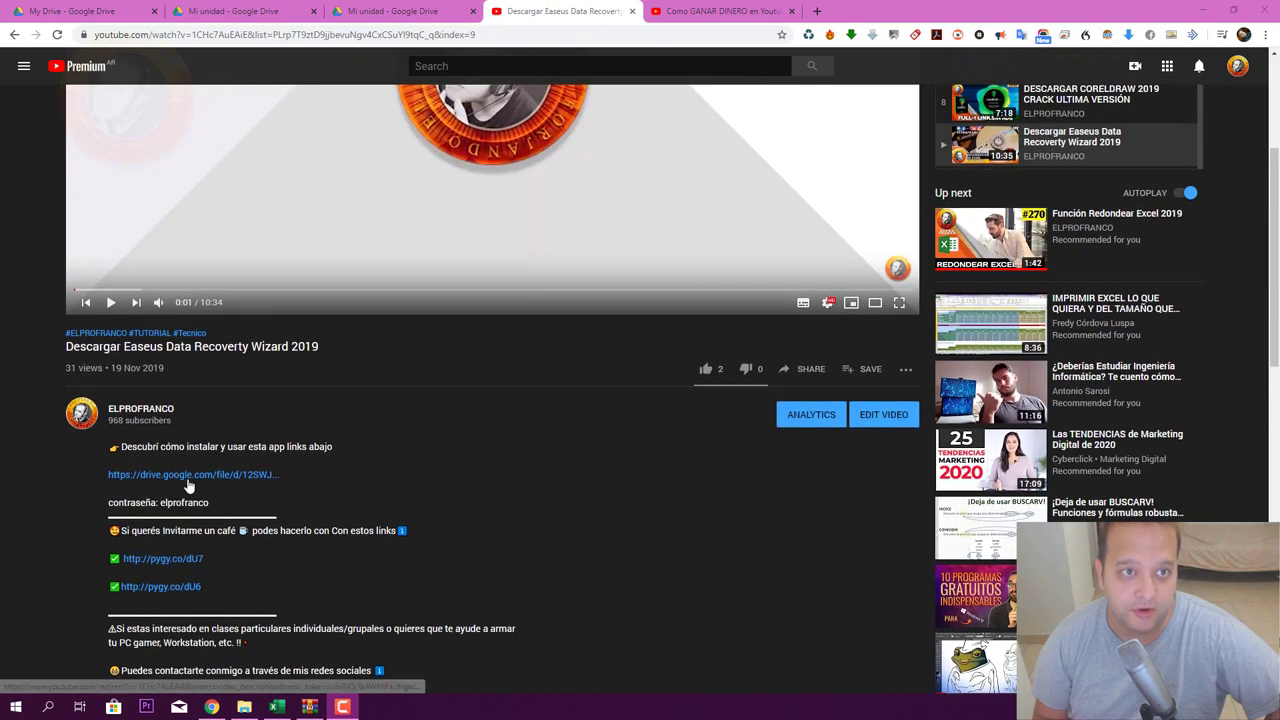
Step: Paste and open the copied FLYERS PARA PHOTOSHOP.rar Drive link in the other account's tab
left_click(345, 11)
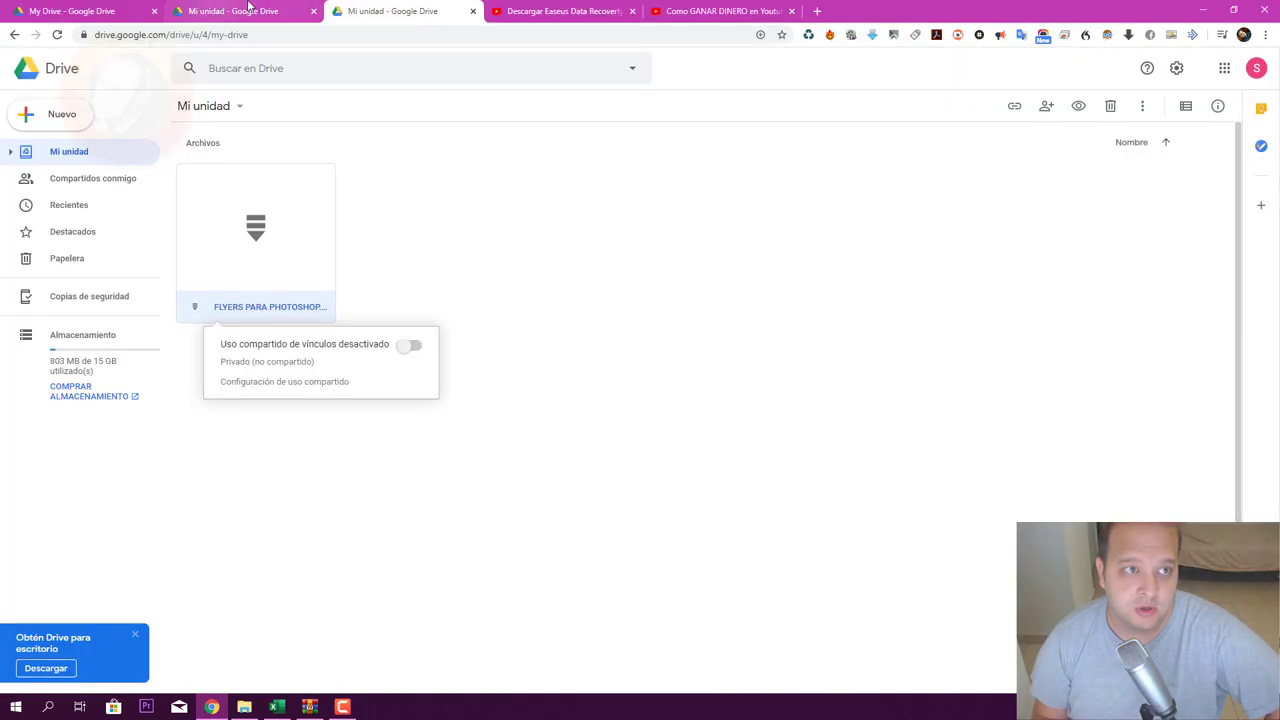
left_click(300, 8)
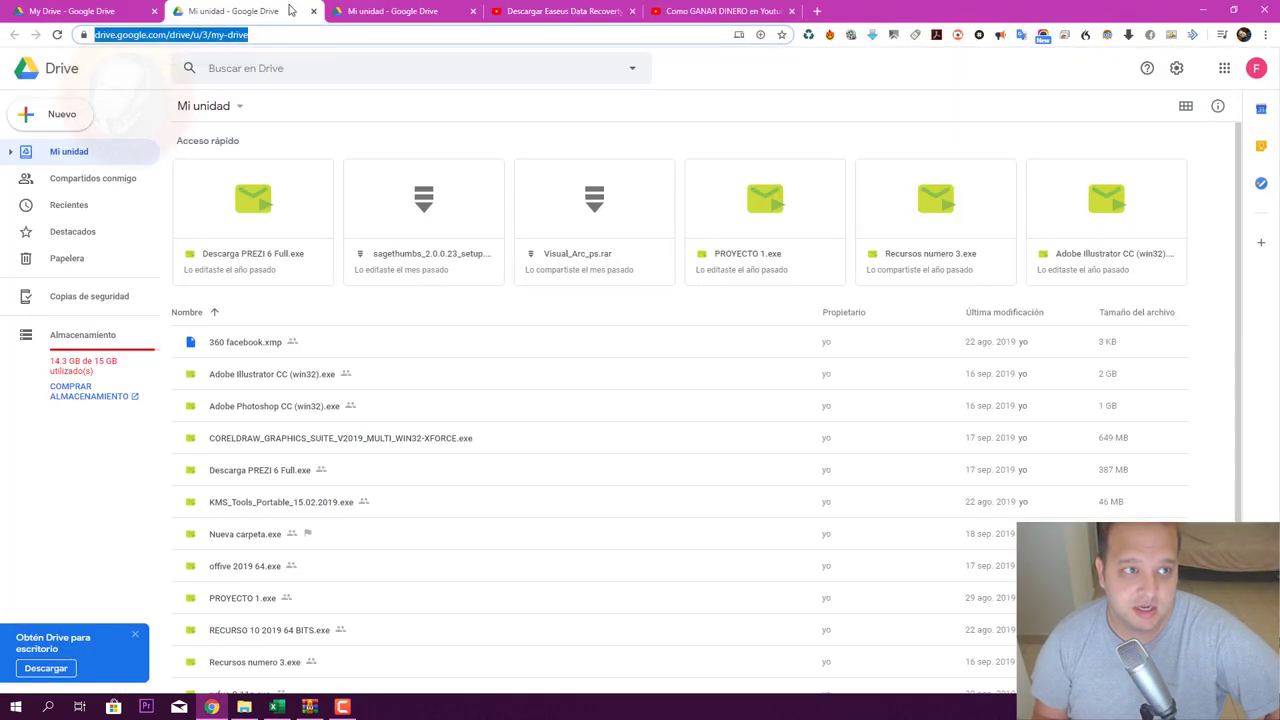
right_click(222, 38)
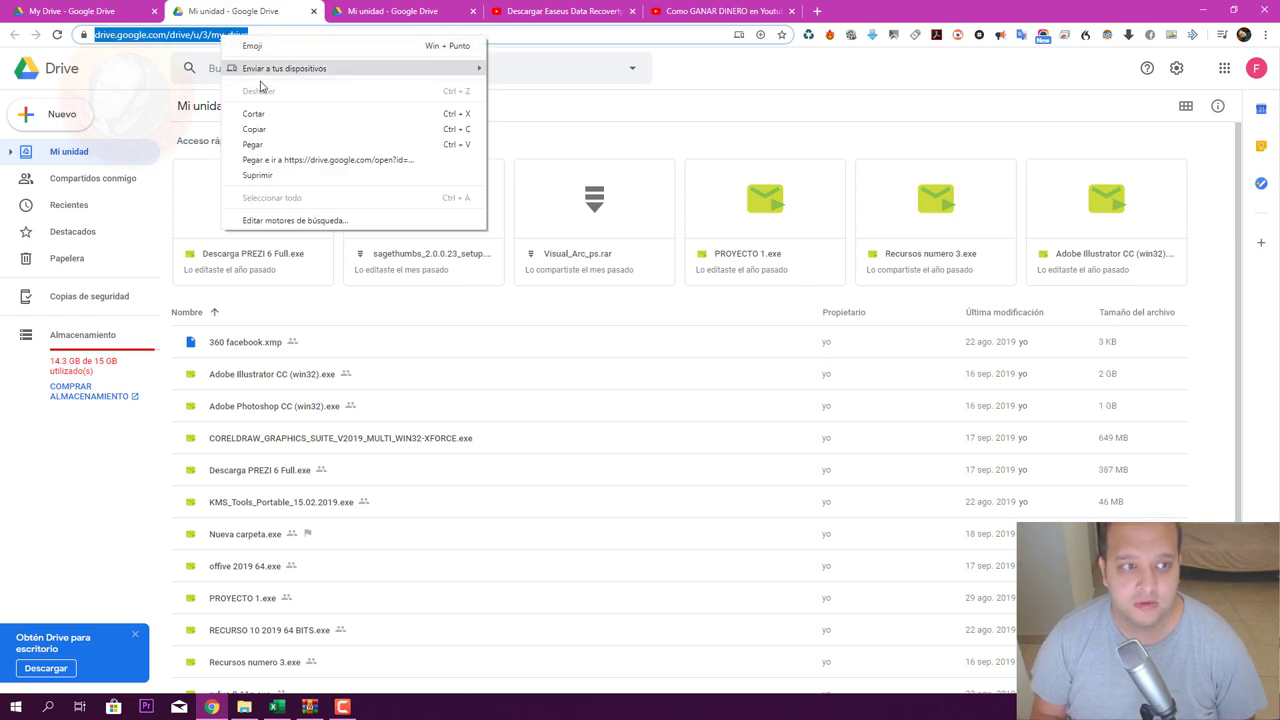
left_click(262, 146)
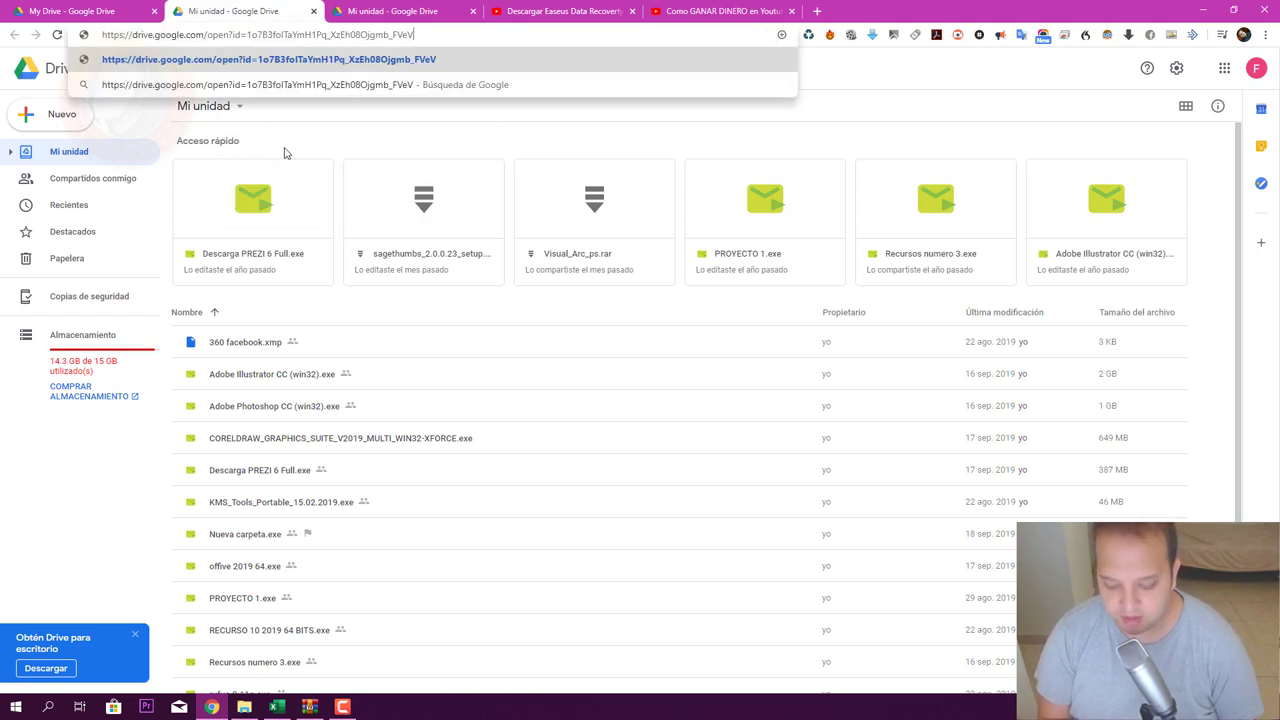
key("Return")
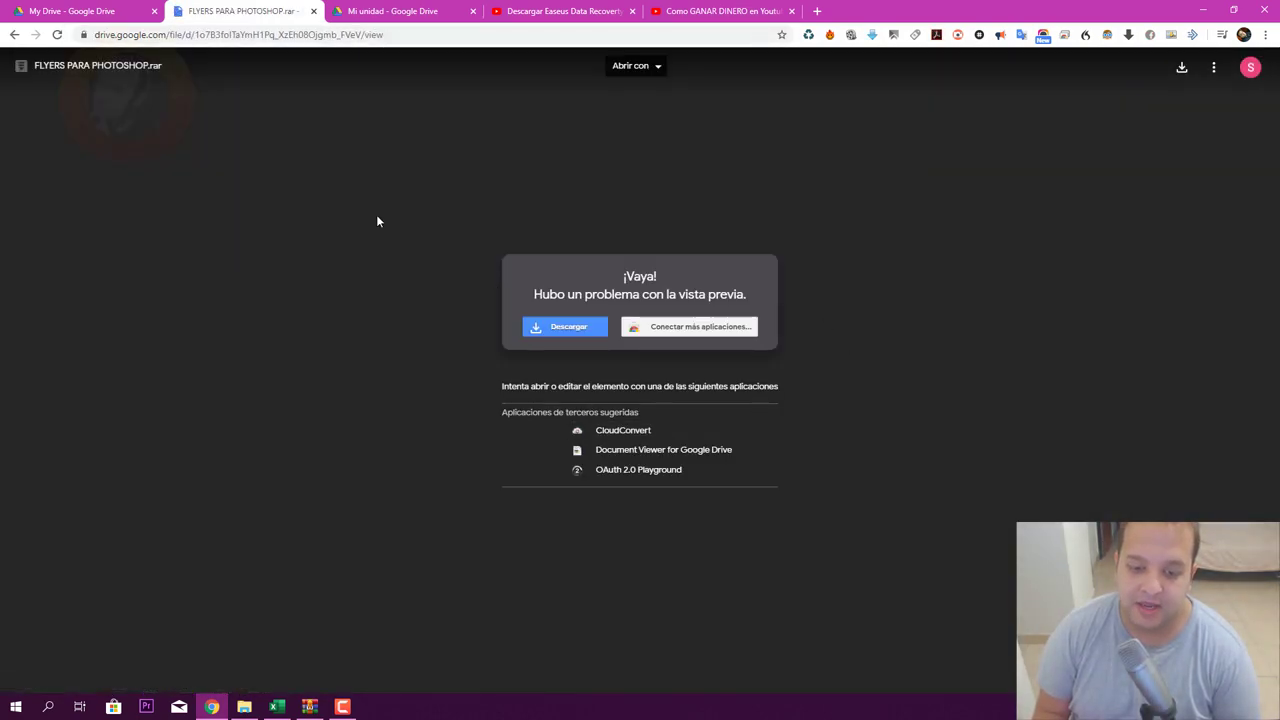
Step: Download the 803 MB FLYERS PARA PHOTOSHOP.rar past the virus-scan warning and show it in Editables
left_click(570, 330)
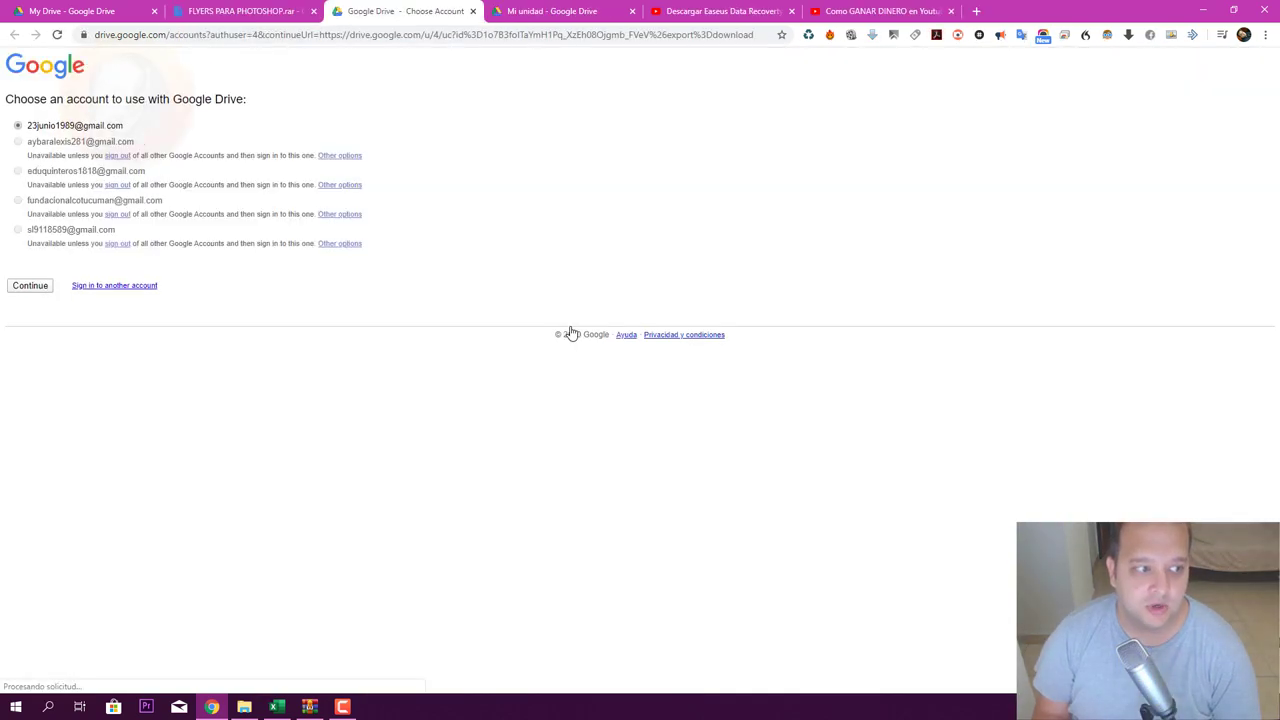
left_click(30, 286)
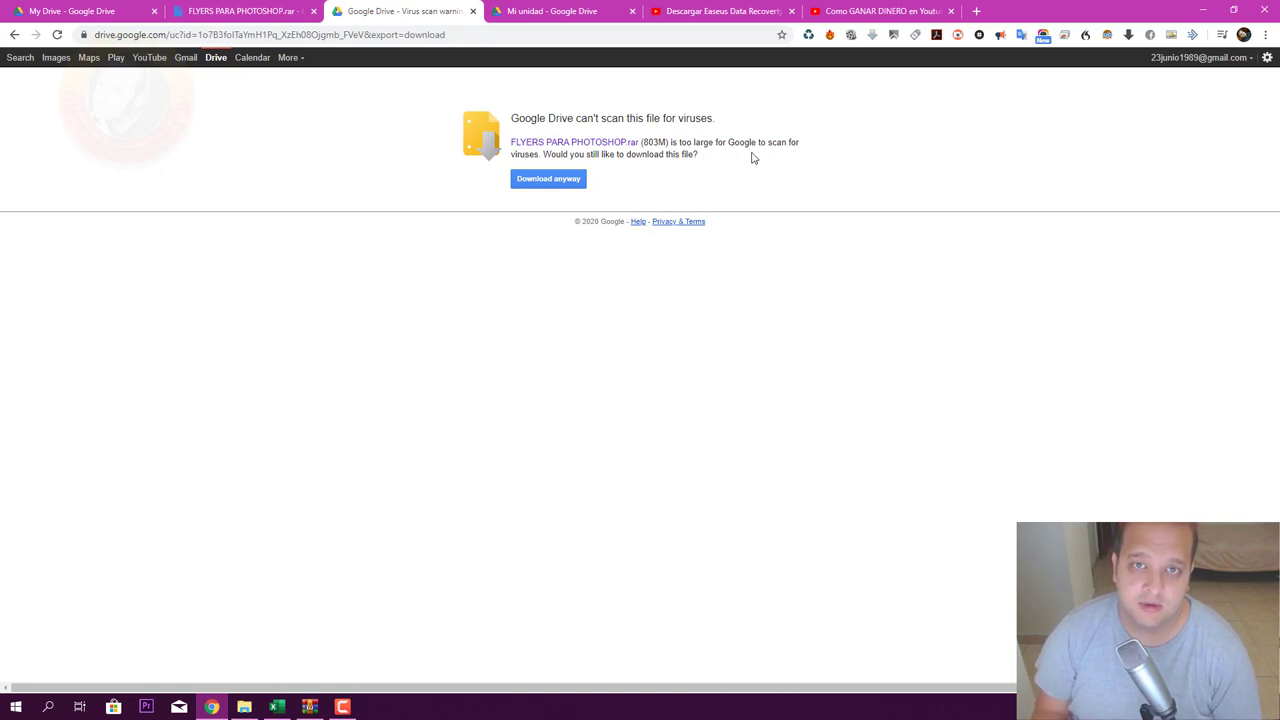
left_click(560, 180)
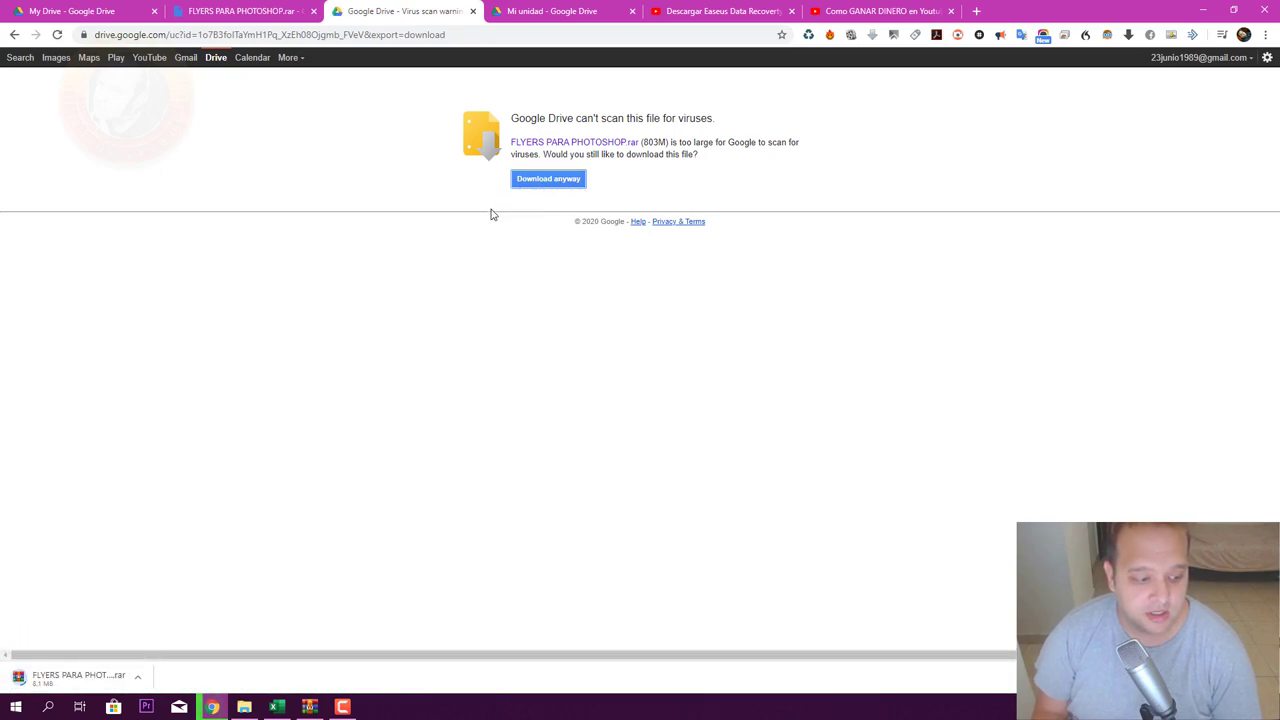
left_click(118, 678)
left_click(244, 707)
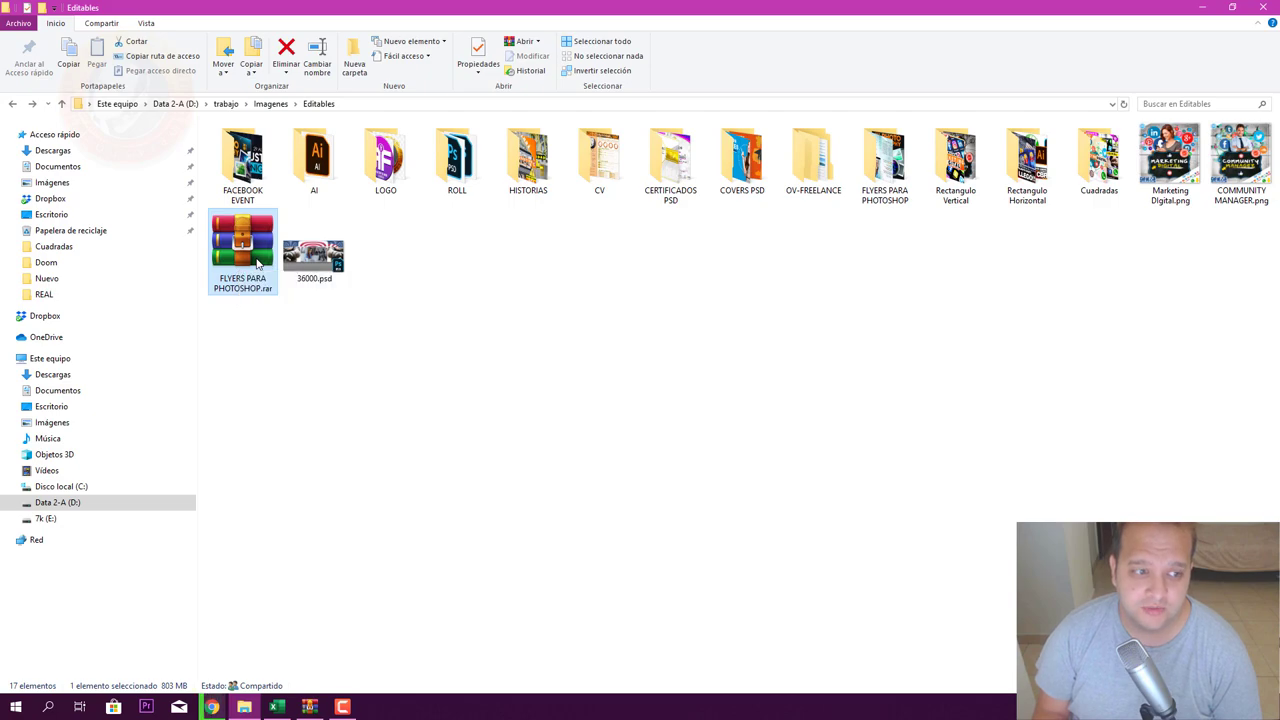
Step: Extract FLYERS PARA PHOTOSHOP.rar with 'Extraer aquí' and bring up its password prompt
right_click(257, 263)
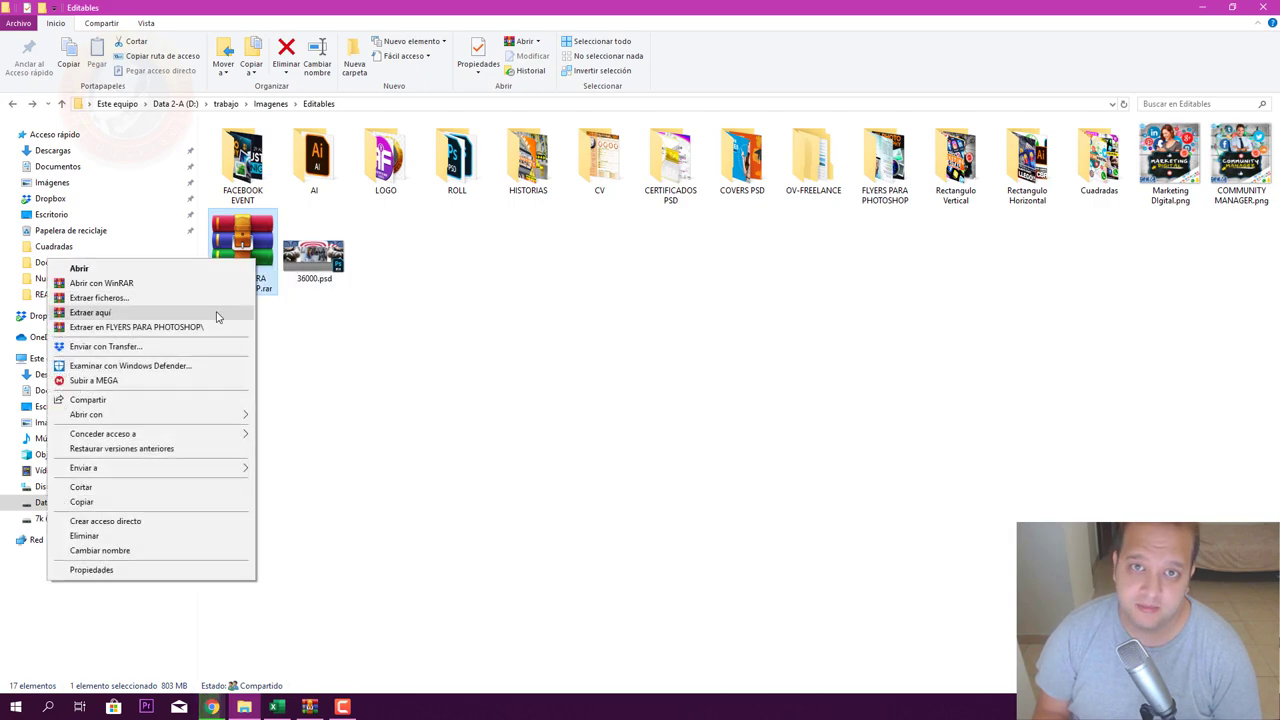
left_click(490, 366)
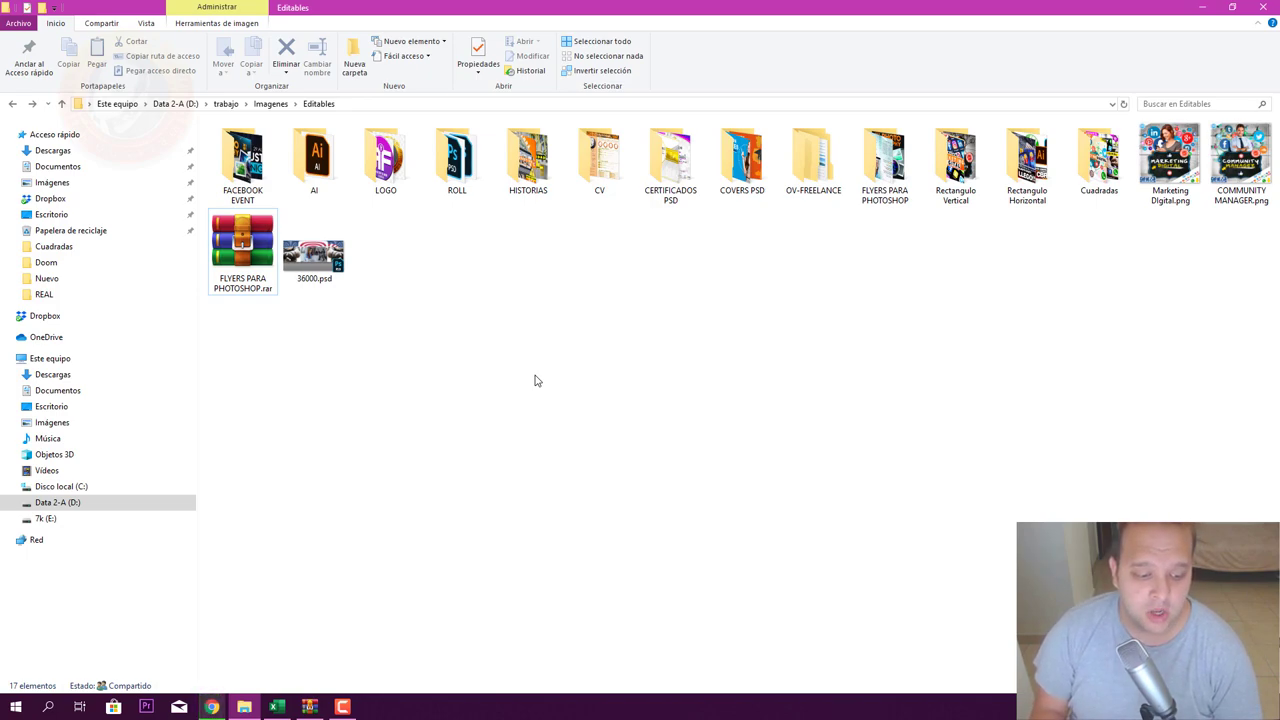
left_click(309, 706)
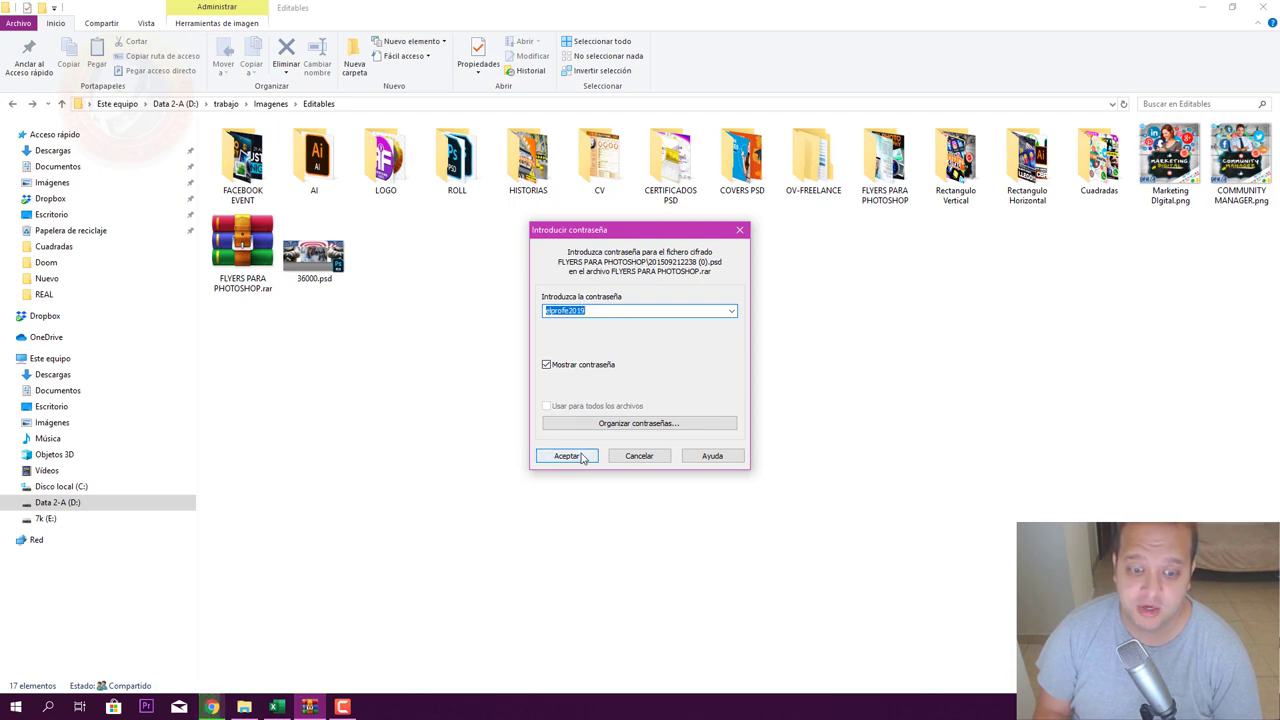
Step: Accept the archive password, confirm overwriting the existing file, and close the progress window
left_click(586, 462)
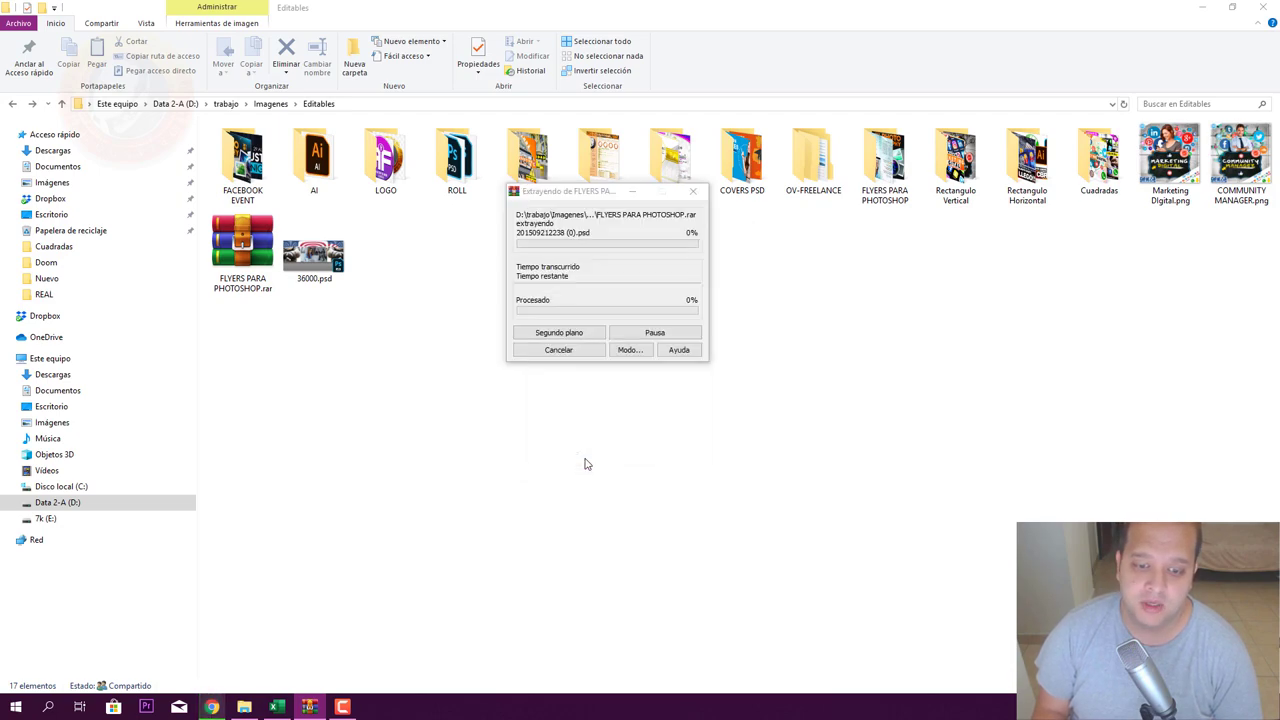
left_click(625, 419)
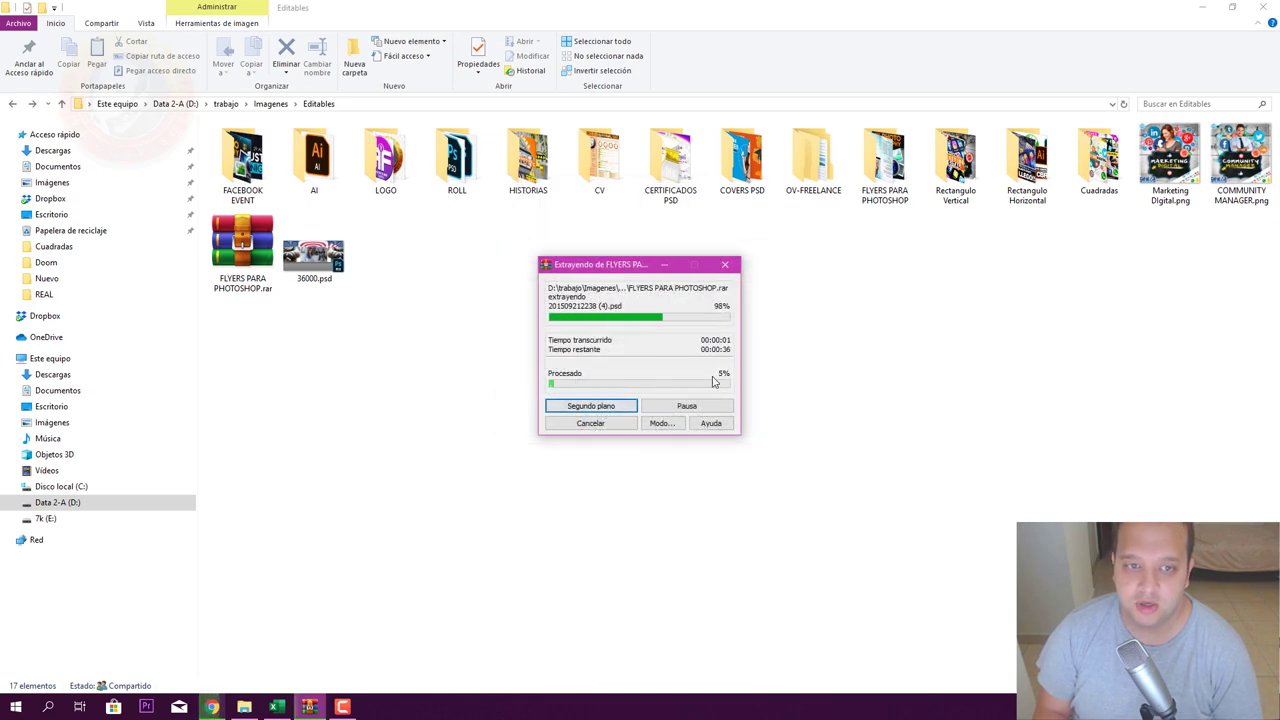
left_click(590, 423)
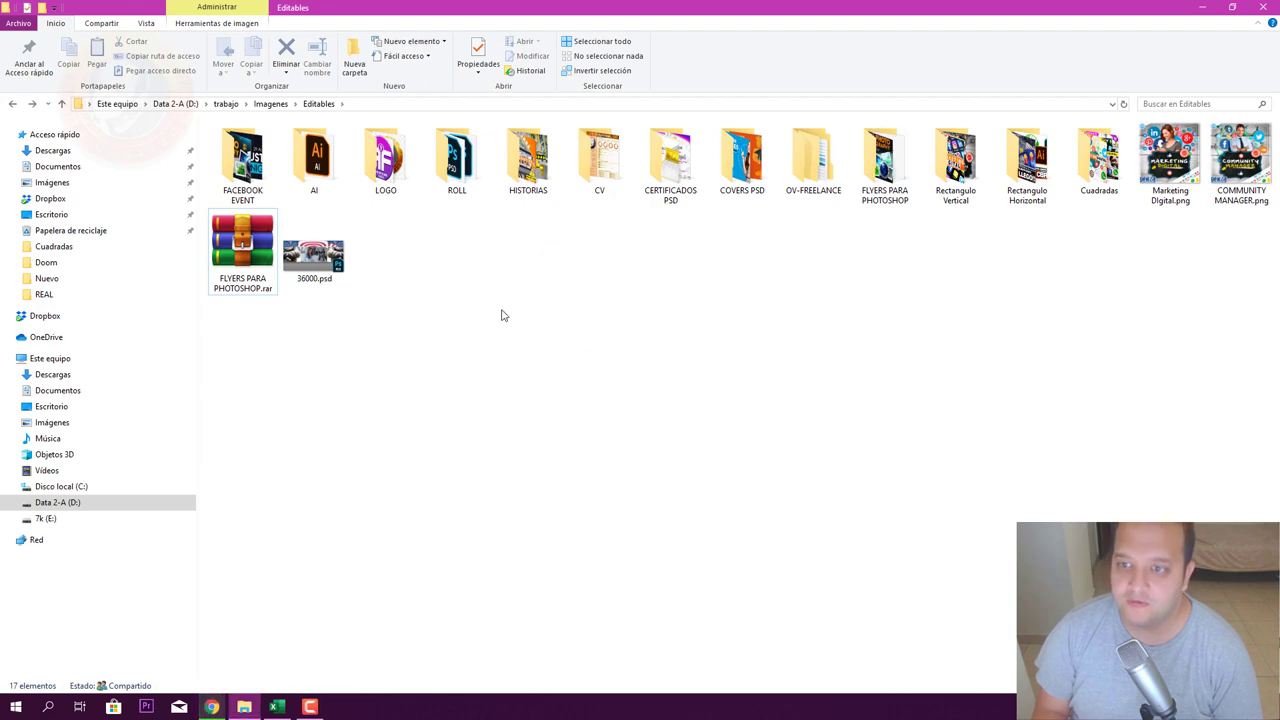
Step: Open the FLYERS PARA PHOTOSHOP folder and select barberia Sol.psd among the extracted flyers
left_click(903, 175)
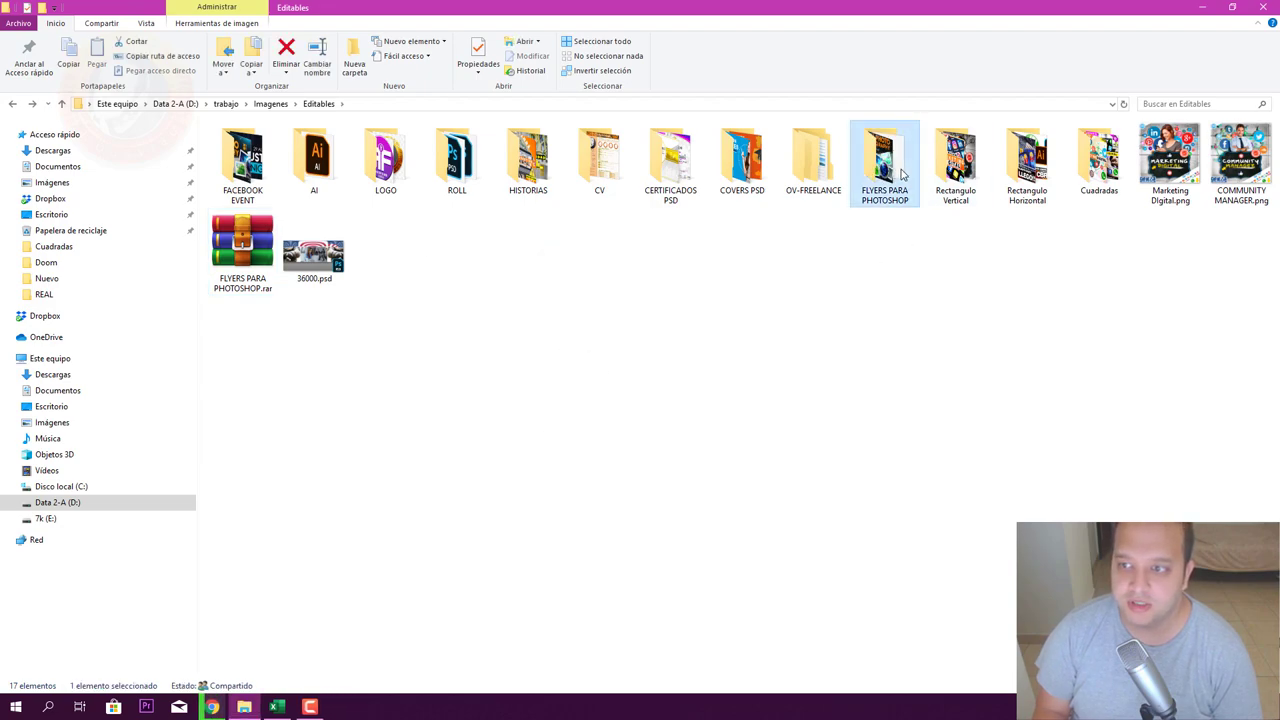
double_click(903, 175)
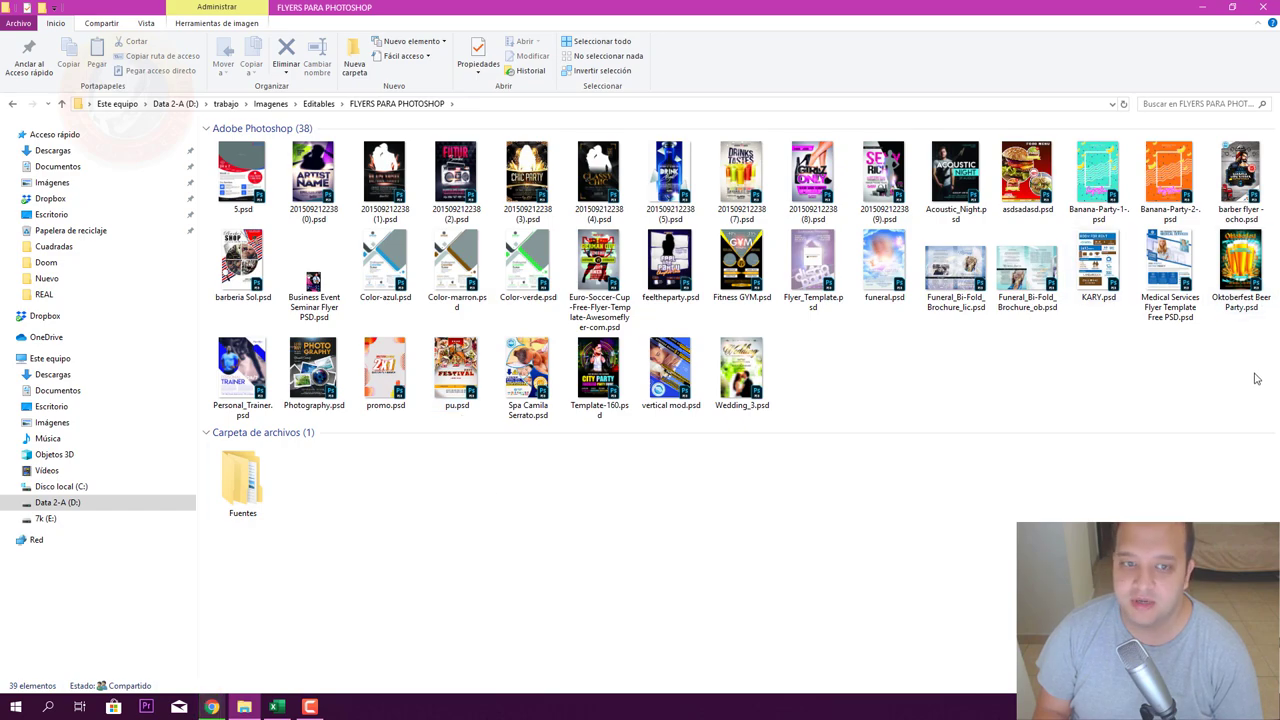
mouse_move(1254, 374)
left_mouse_down()
mouse_move(970, 391)
mouse_move(243, 148)
left_mouse_up()
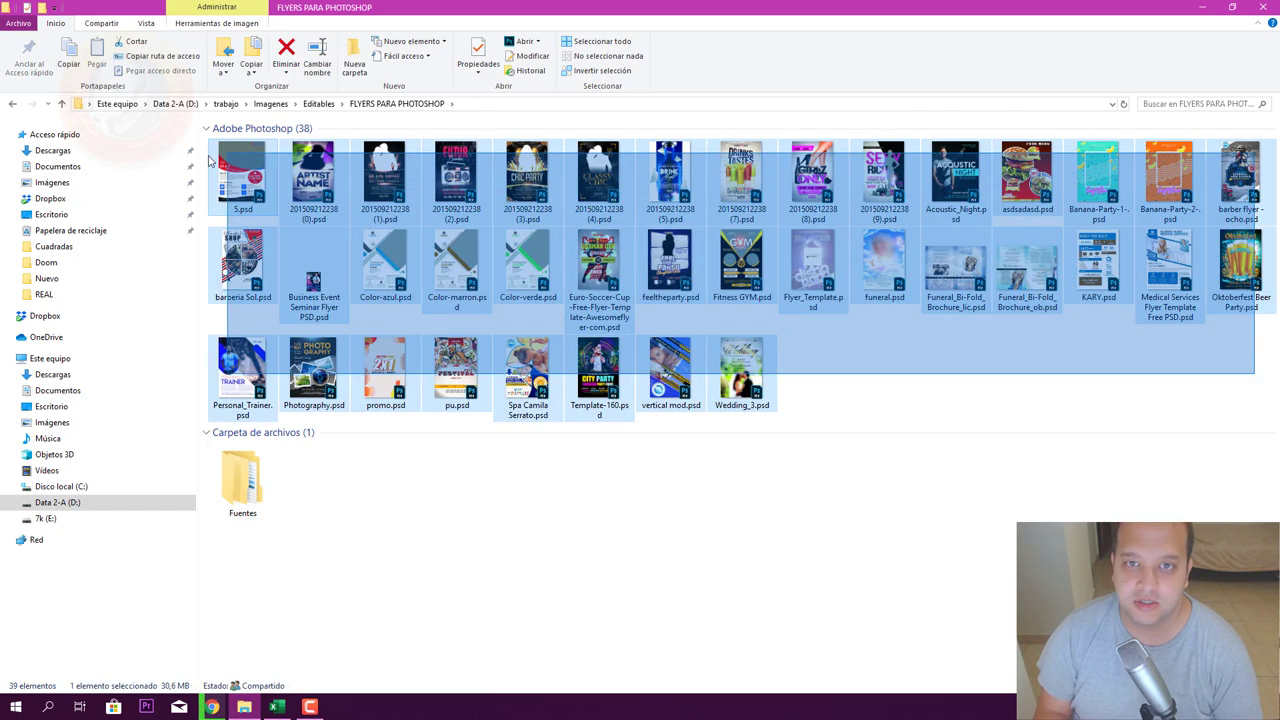
left_click_drag(243, 148, 910, 378)
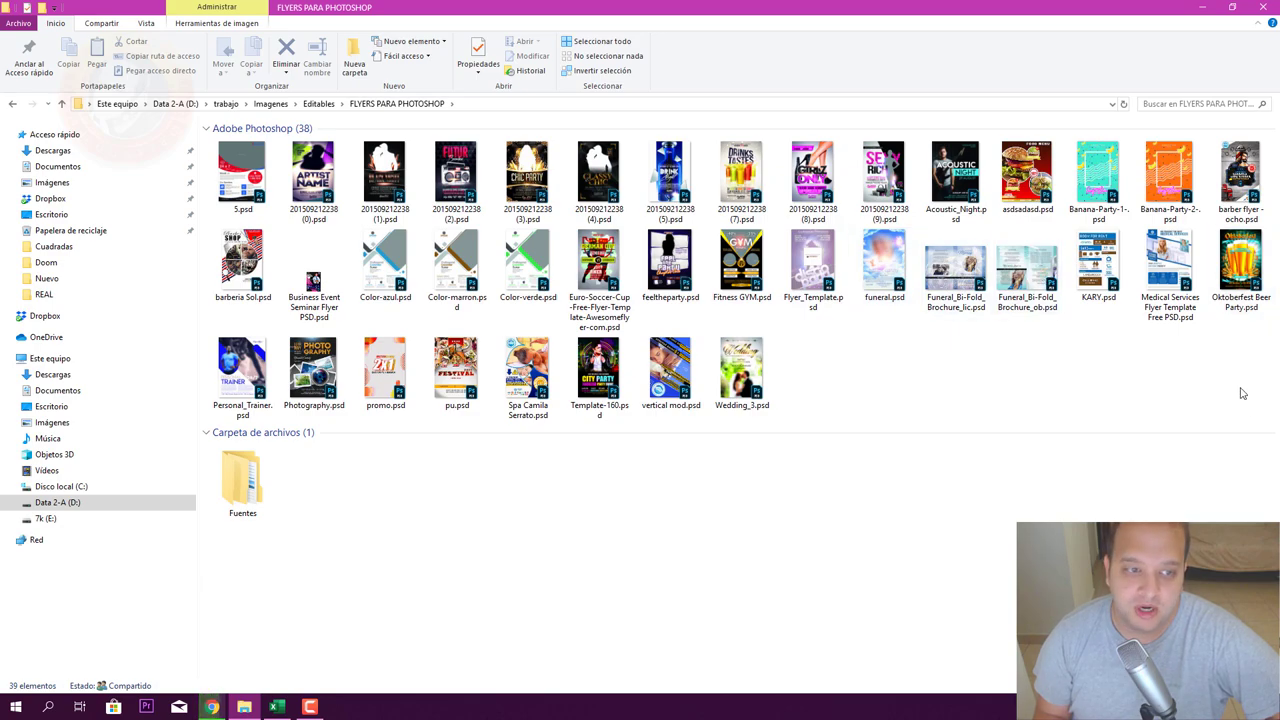
mouse_move(1252, 406)
left_mouse_down()
mouse_move(455, 313)
mouse_move(238, 160)
left_mouse_up()
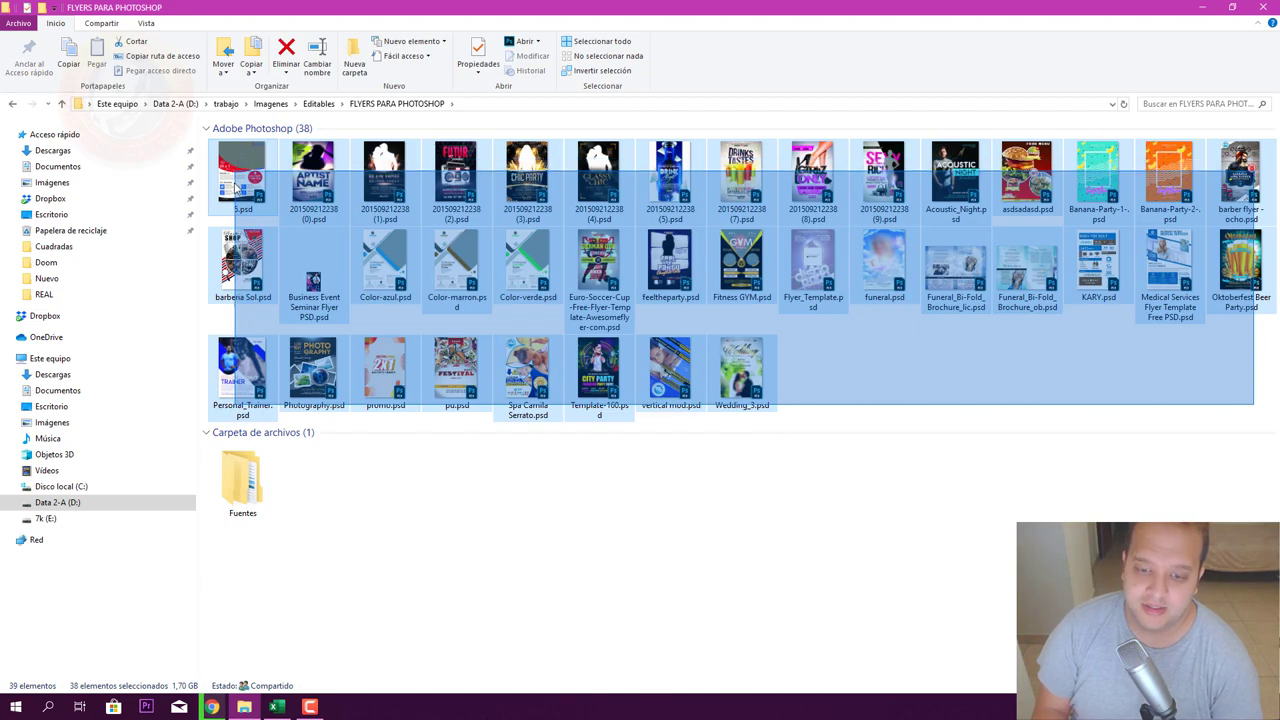
mouse_move(238, 160)
left_mouse_down()
mouse_move(723, 368)
mouse_move(806, 368)
left_mouse_up()
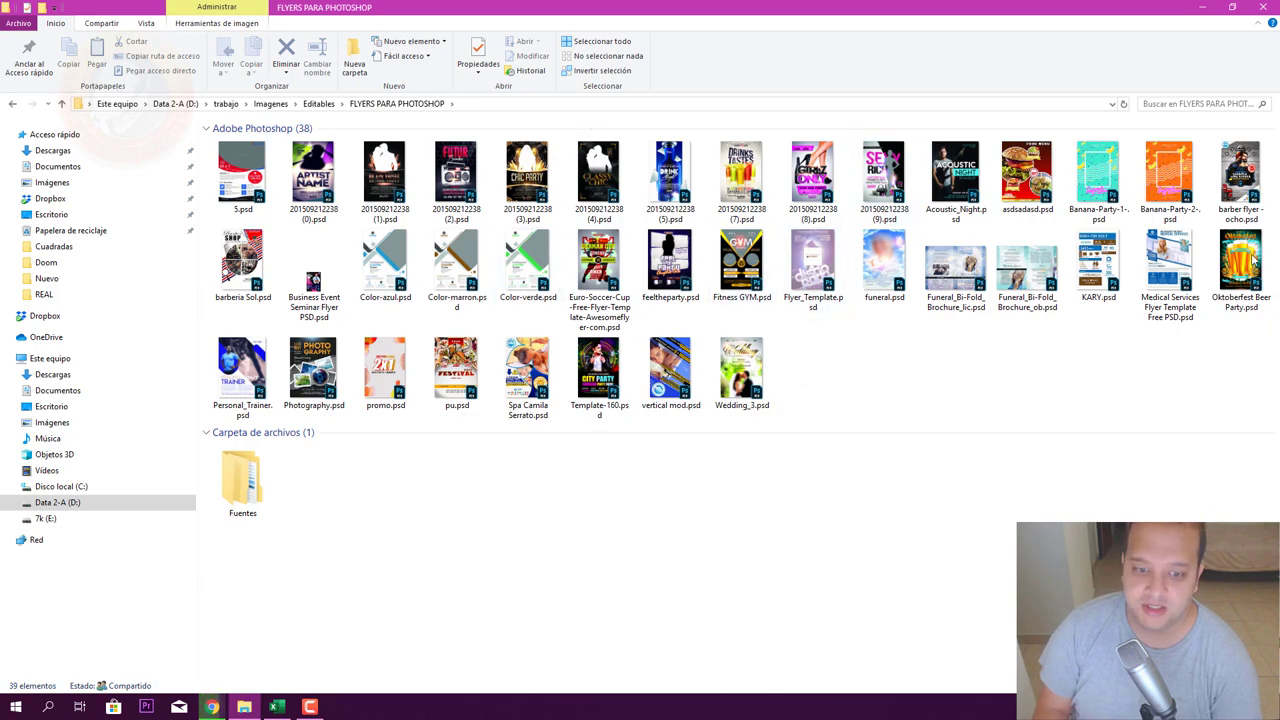
left_click_drag(1242, 400, 874, 360)
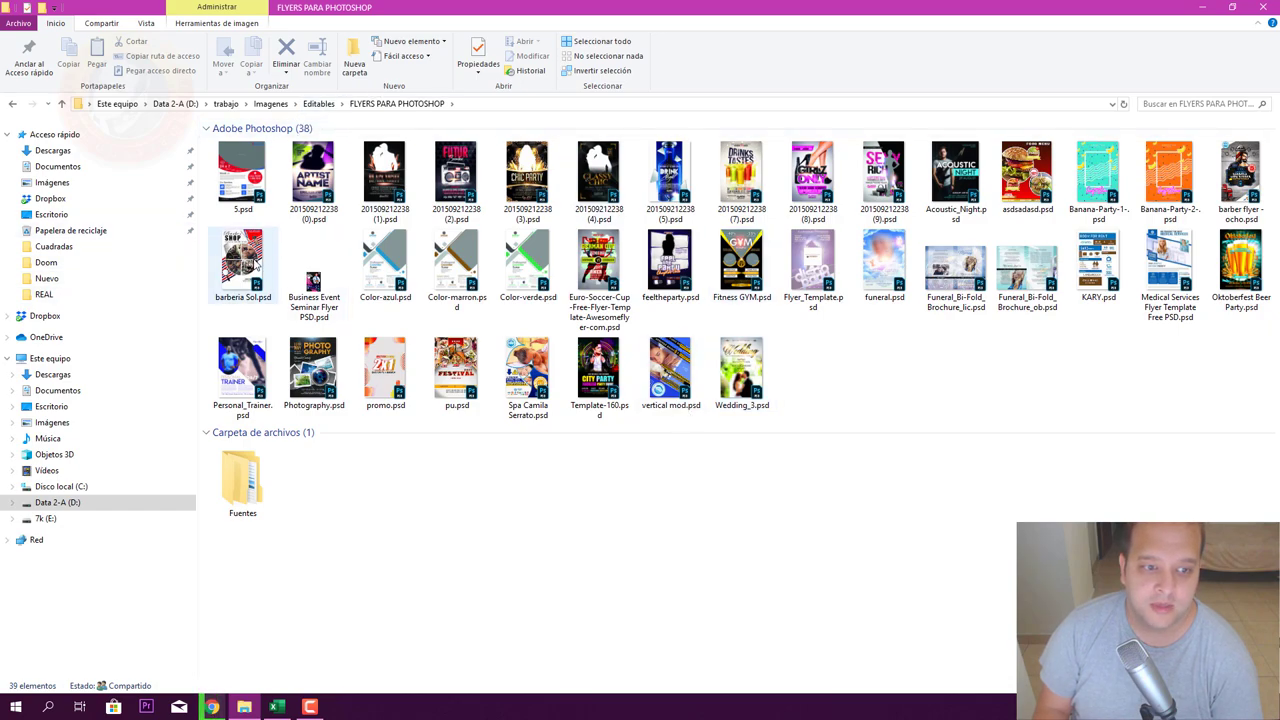
left_click(257, 263)
Step: Open barberia Sol.psd without colour management and select the bearded-man photo layer for replacement
double_click(288, 278)
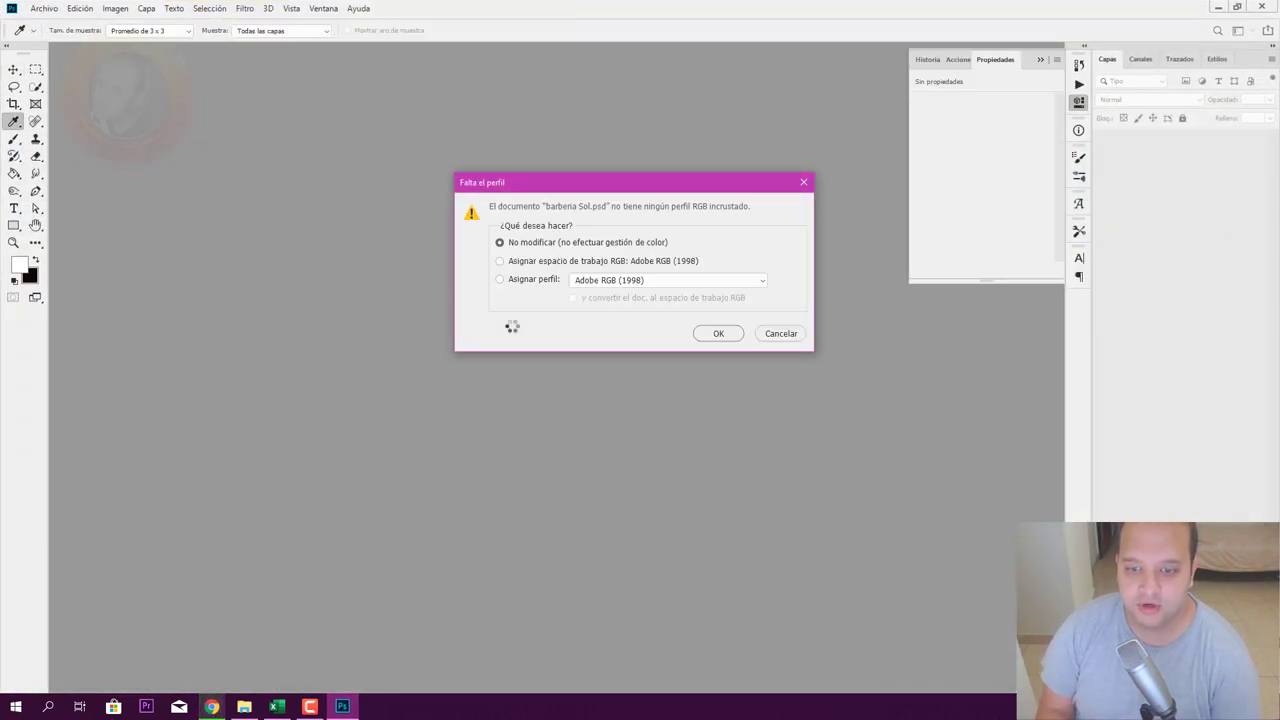
left_click(720, 333)
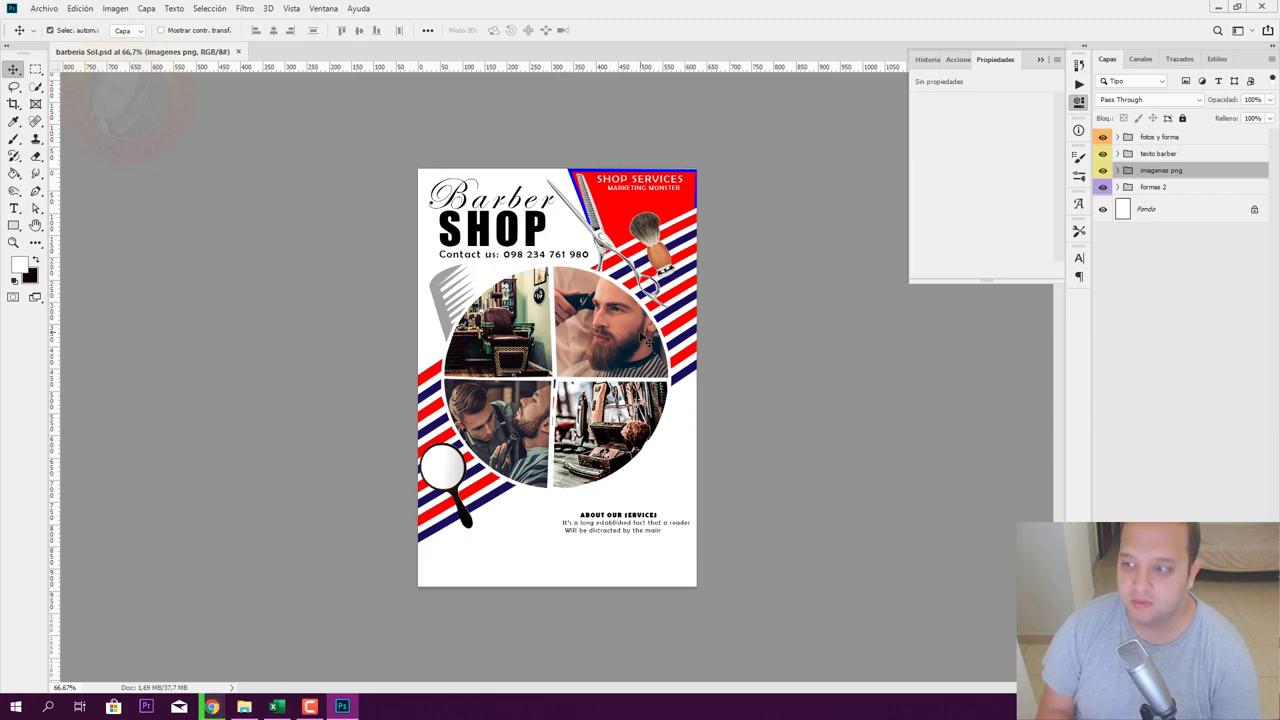
left_click(641, 338)
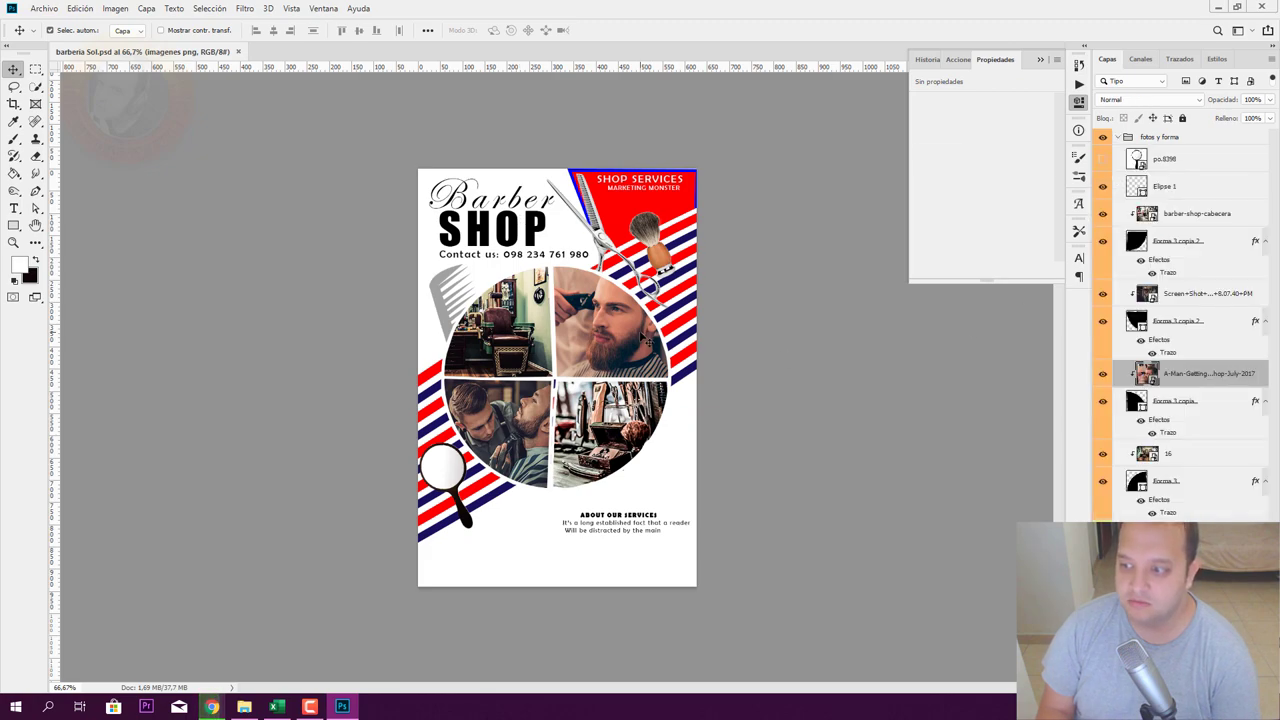
right_click(1208, 374)
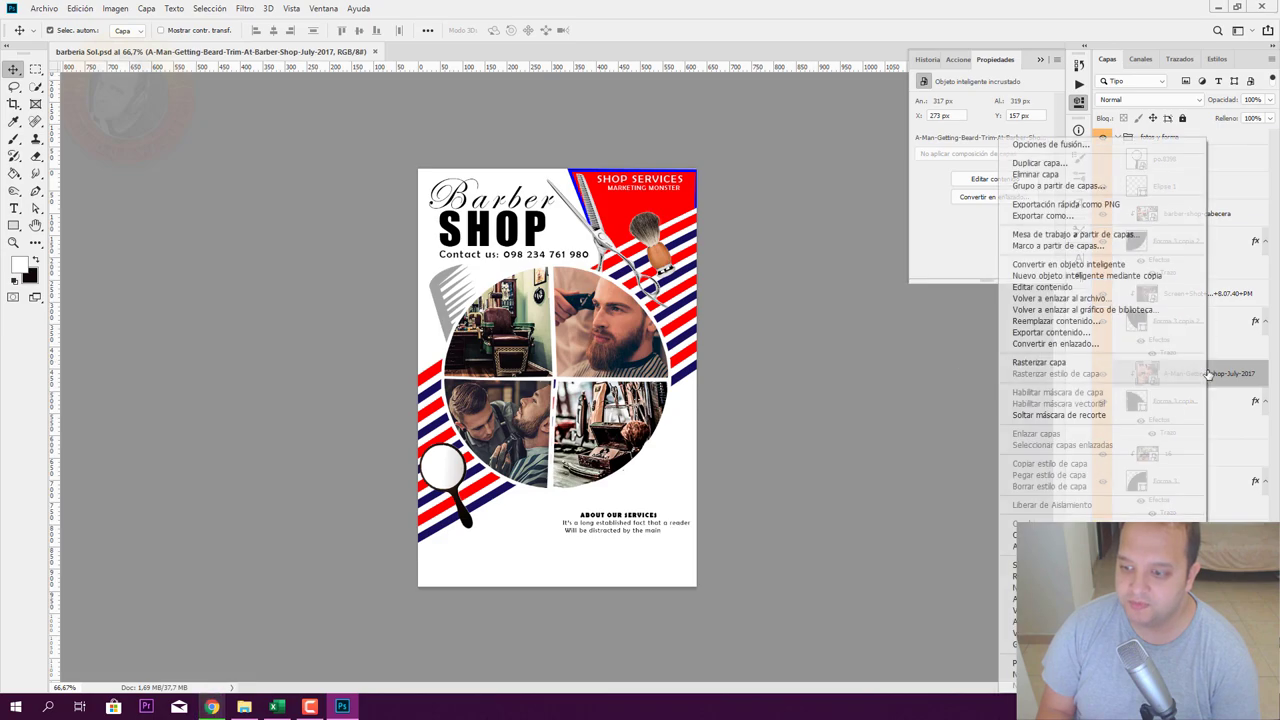
left_click(1230, 393)
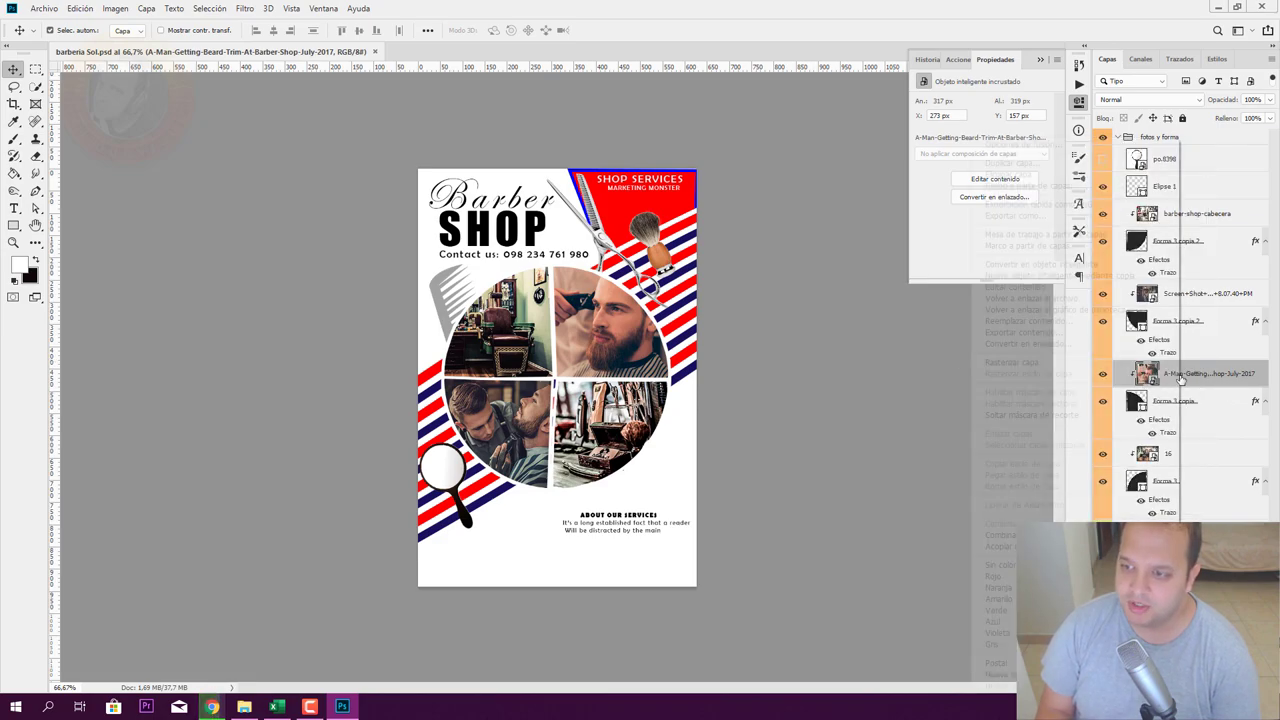
Step: Rasterize the beard-trim photo layer
right_click(1174, 376)
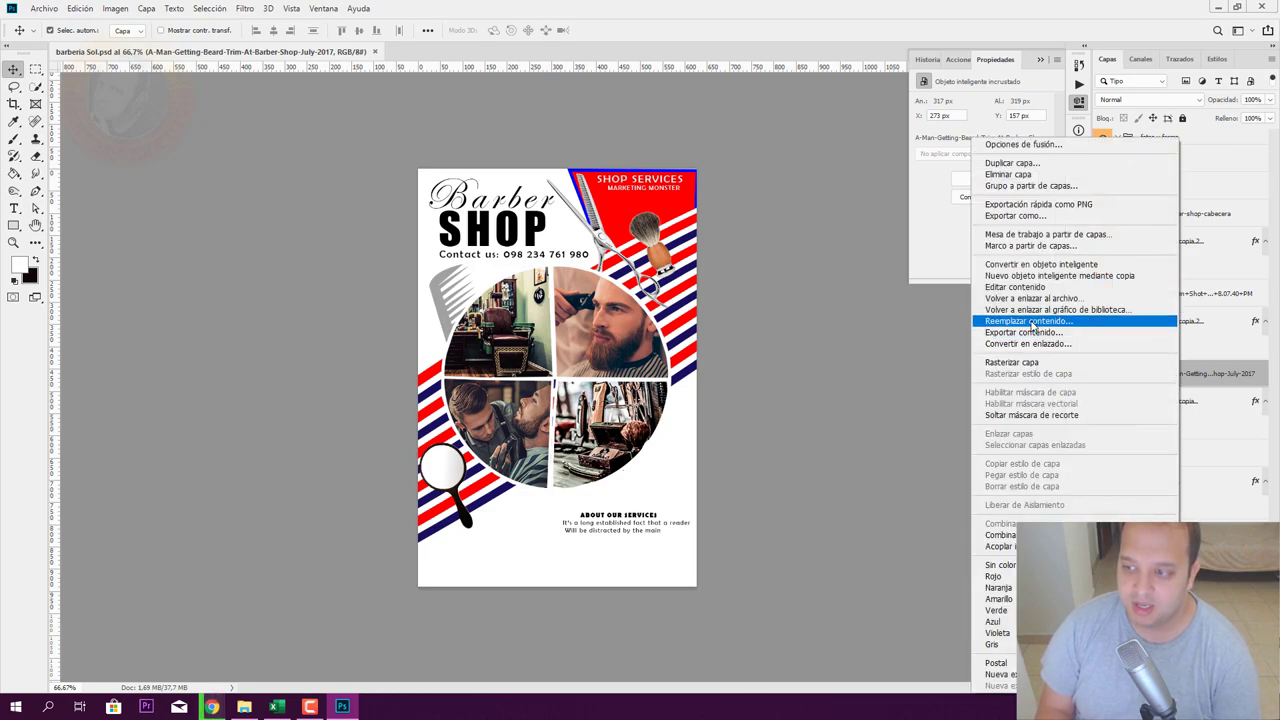
key("Escape")
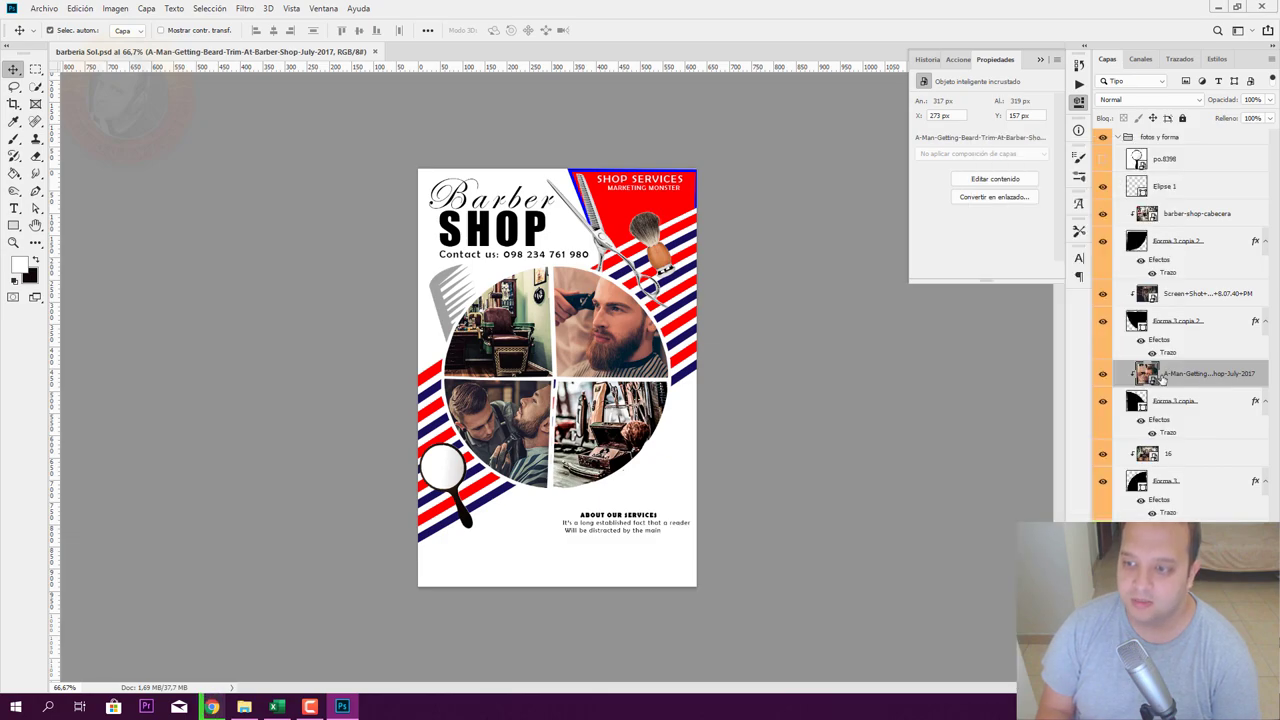
right_click(1178, 375)
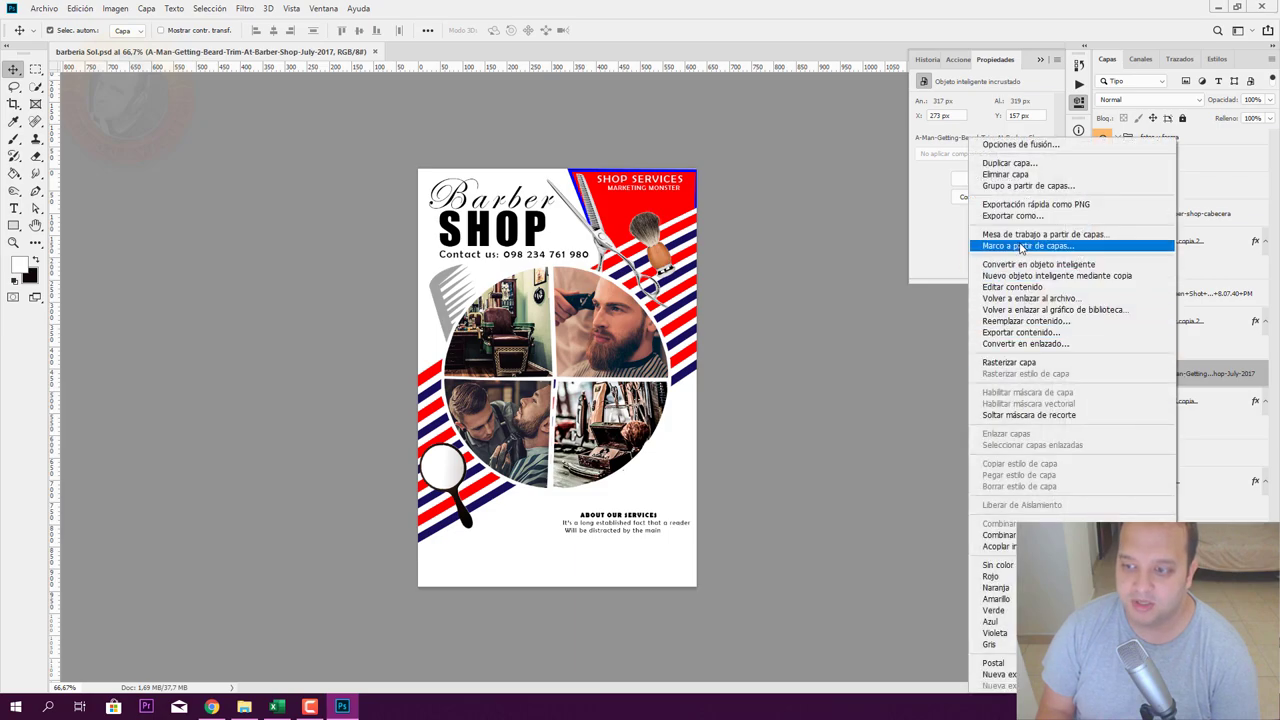
left_click(1042, 363)
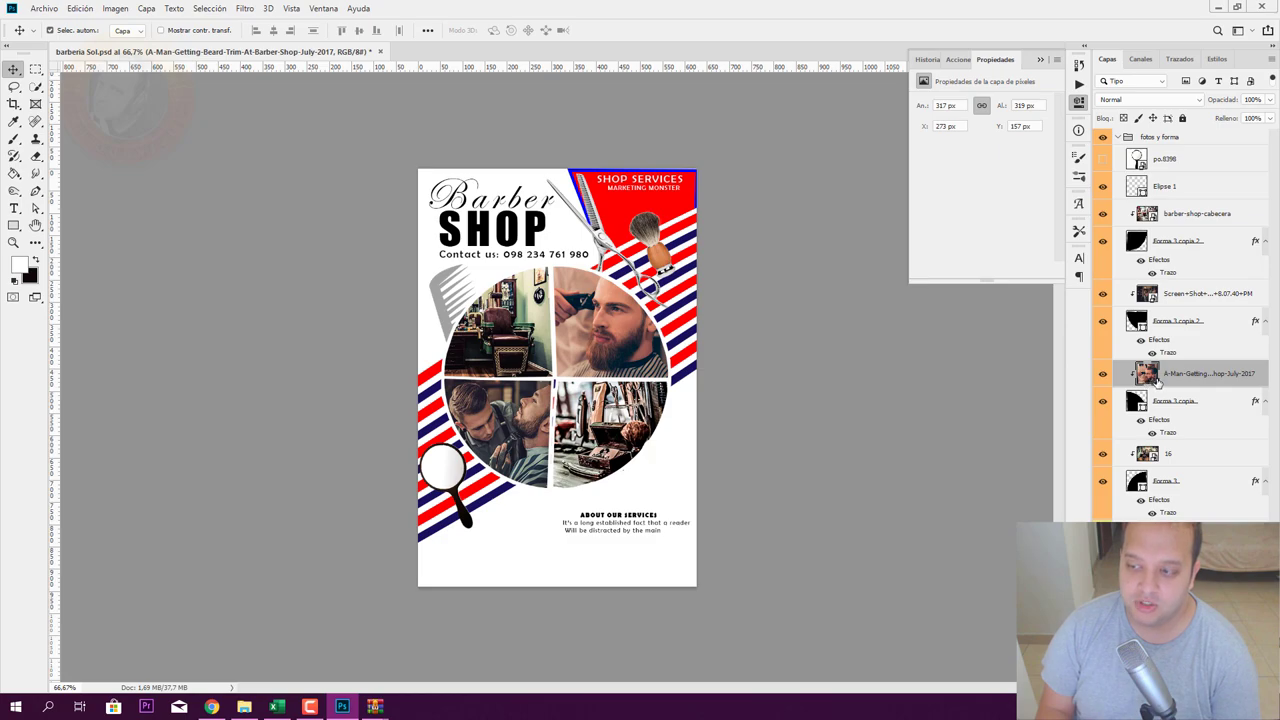
Step: Convert the rasterized photo layer into a smart object and start Replace Contents
right_click(1182, 373)
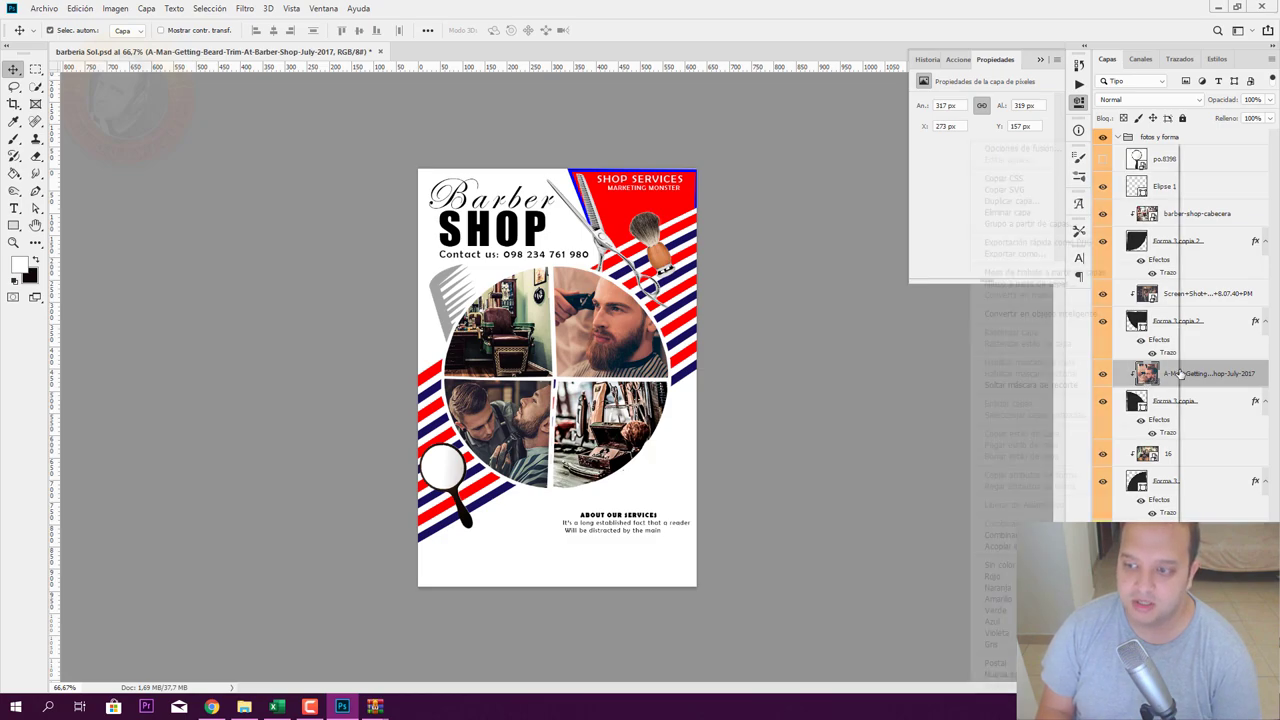
left_click(1068, 314)
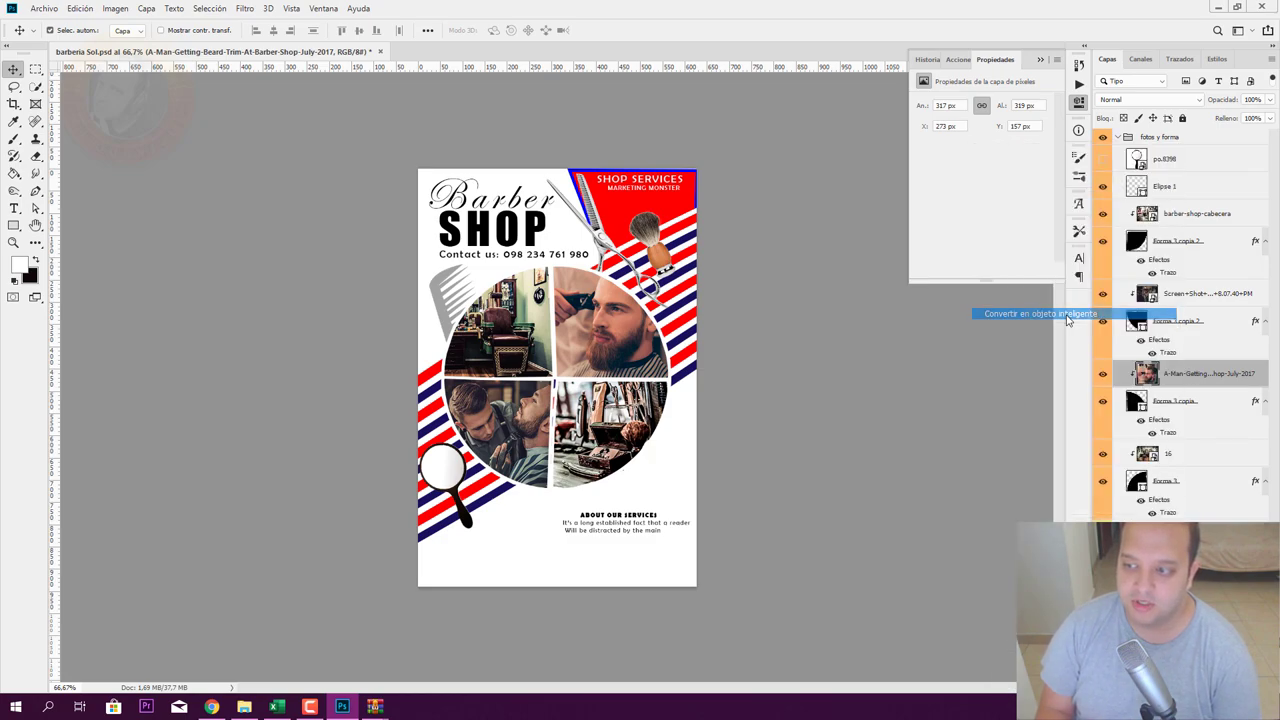
right_click(1160, 377)
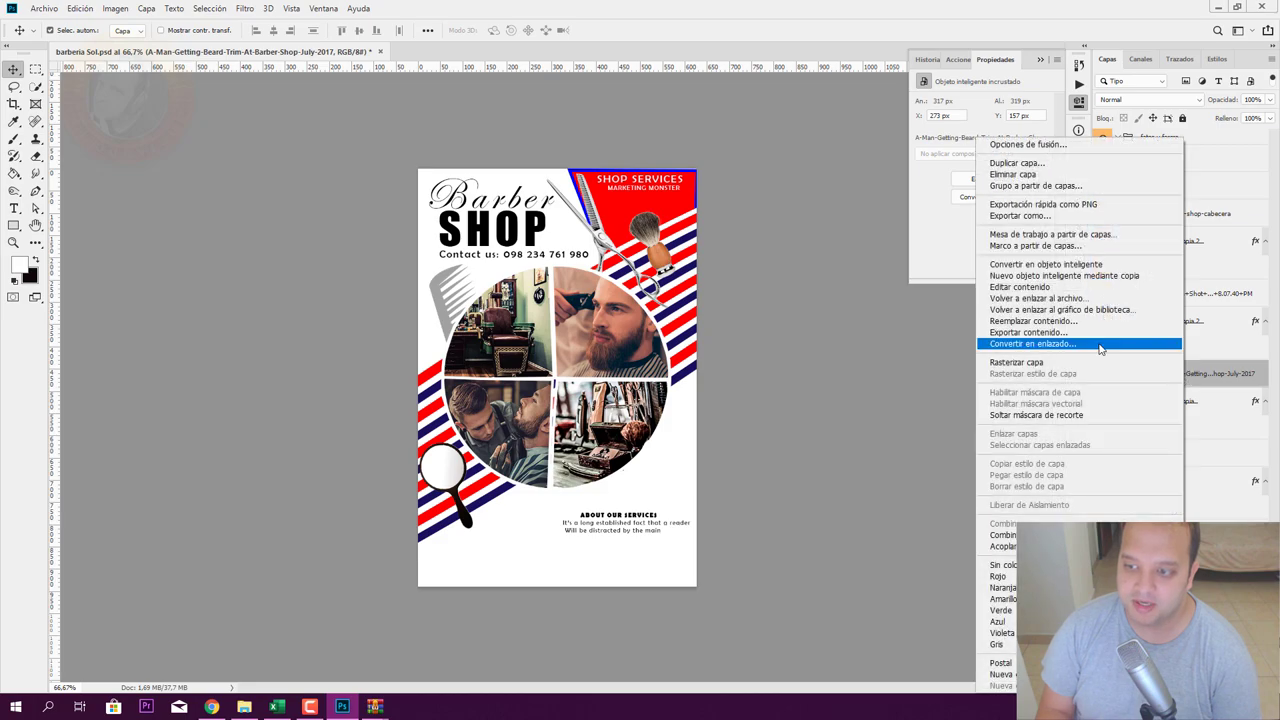
left_click(1040, 321)
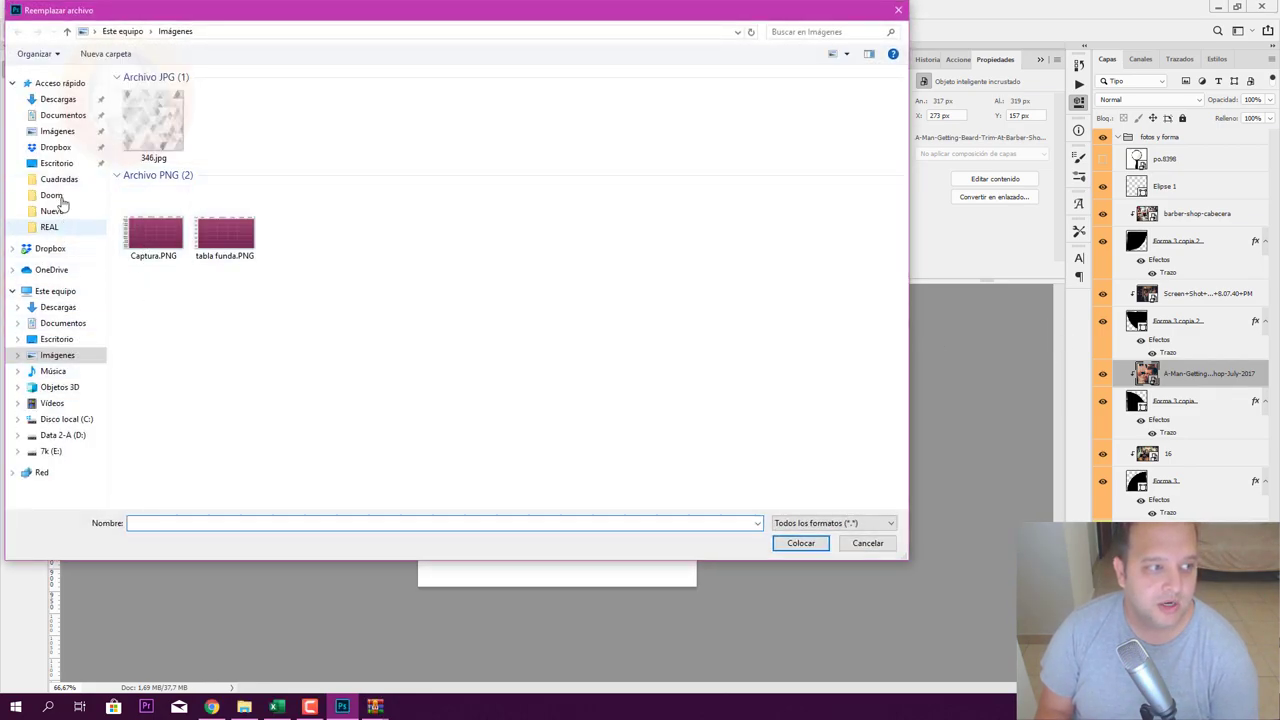
Step: Choose 346.jpg from the Imágenes folder as the replacement photo
left_click(70, 132)
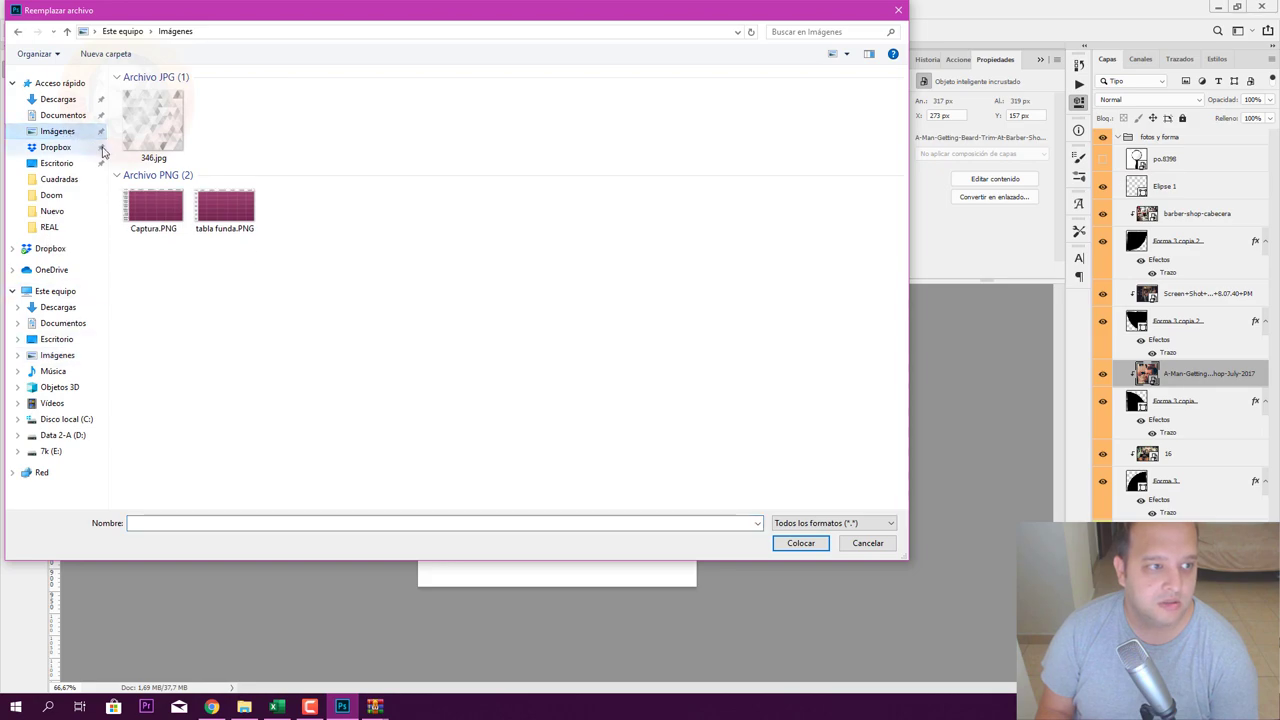
double_click(155, 130)
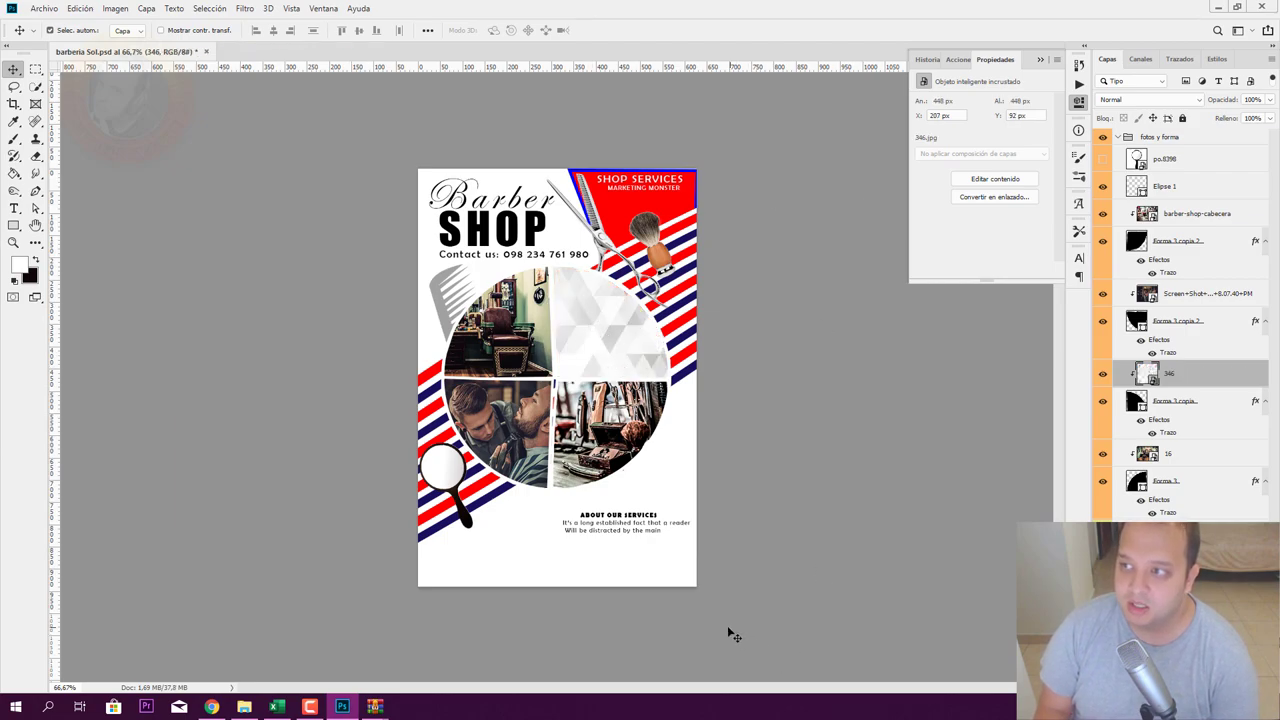
Step: Change the SHOP headline text to 'rtrtfgf' and dismiss the resulting error message
left_click(1218, 82)
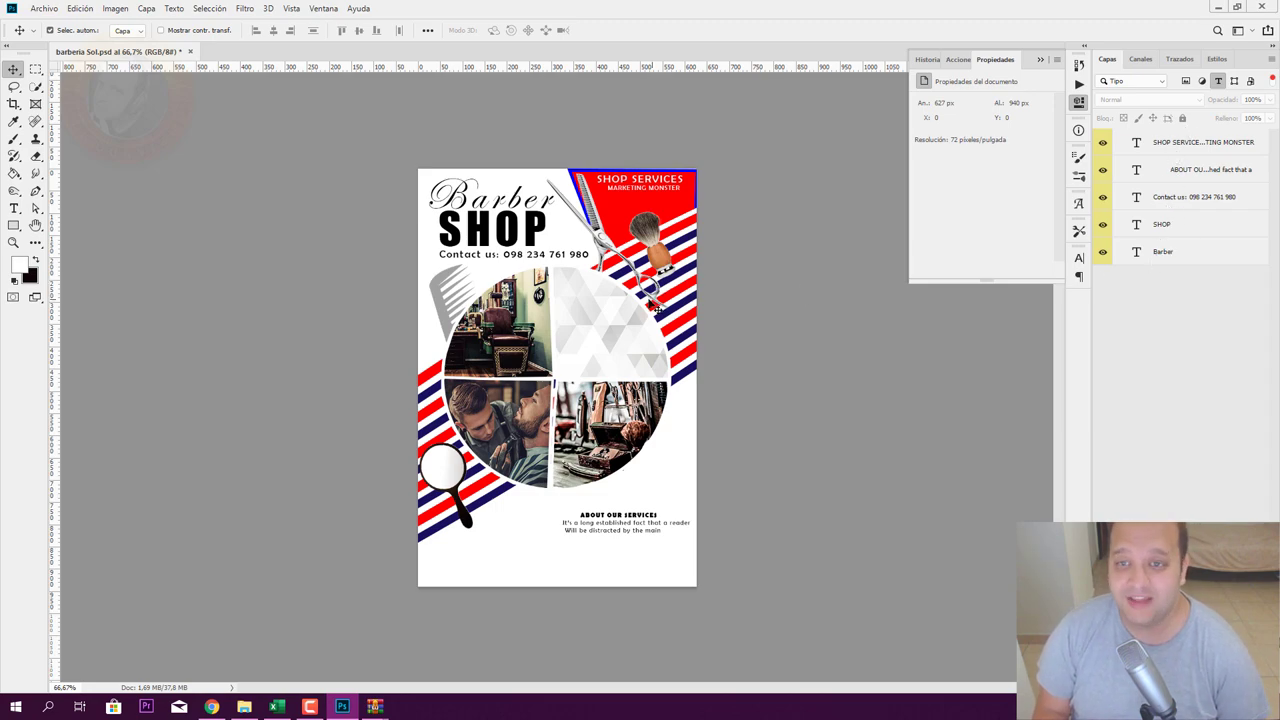
key("t")
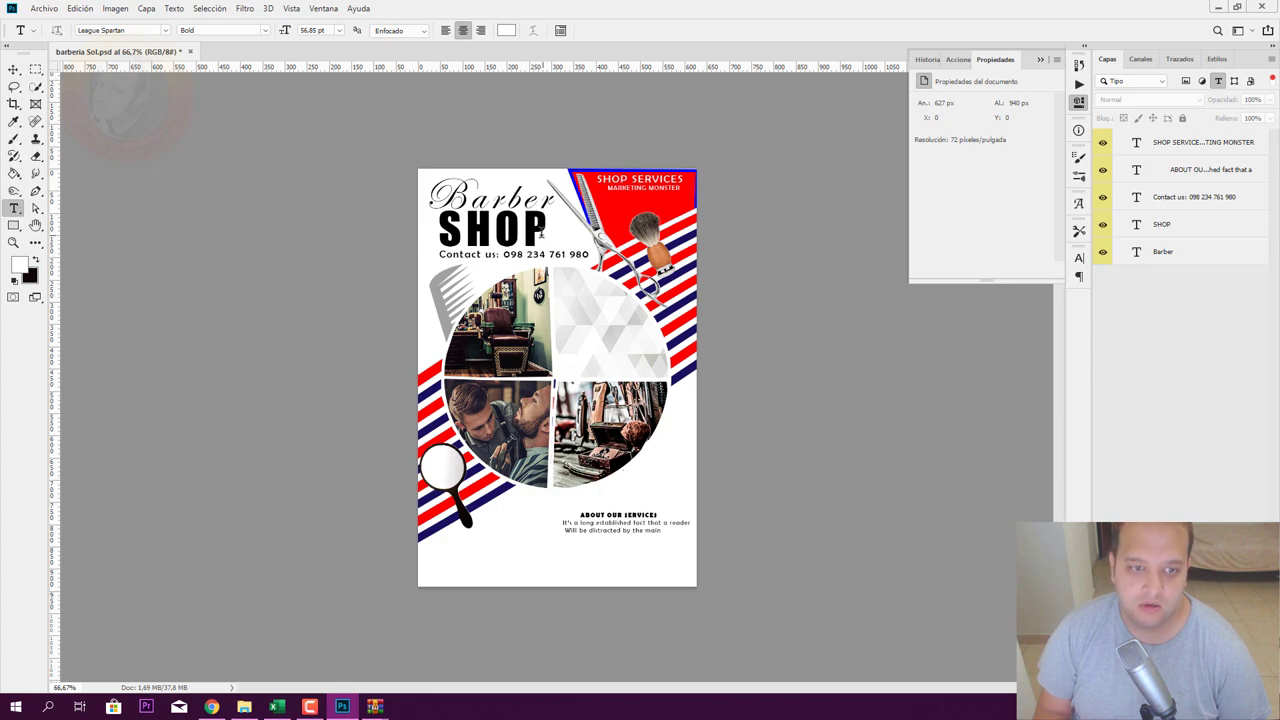
double_click(517, 229)
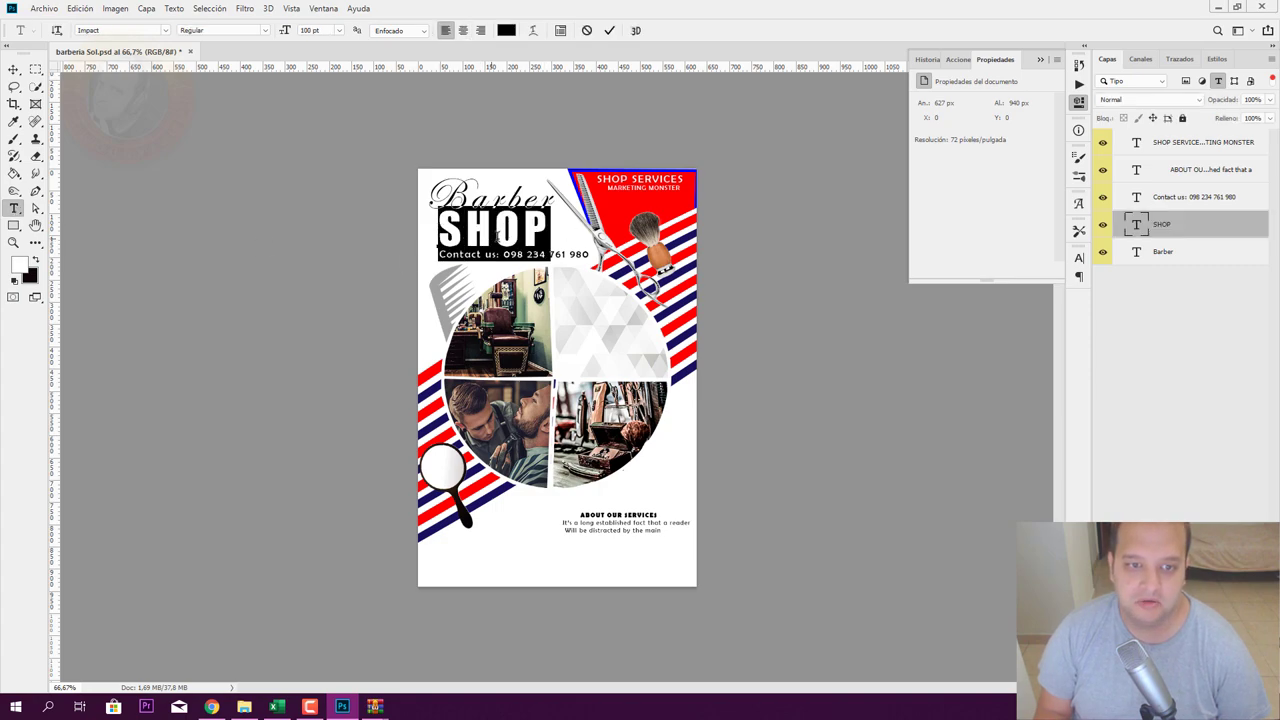
type("rtrtfgf")
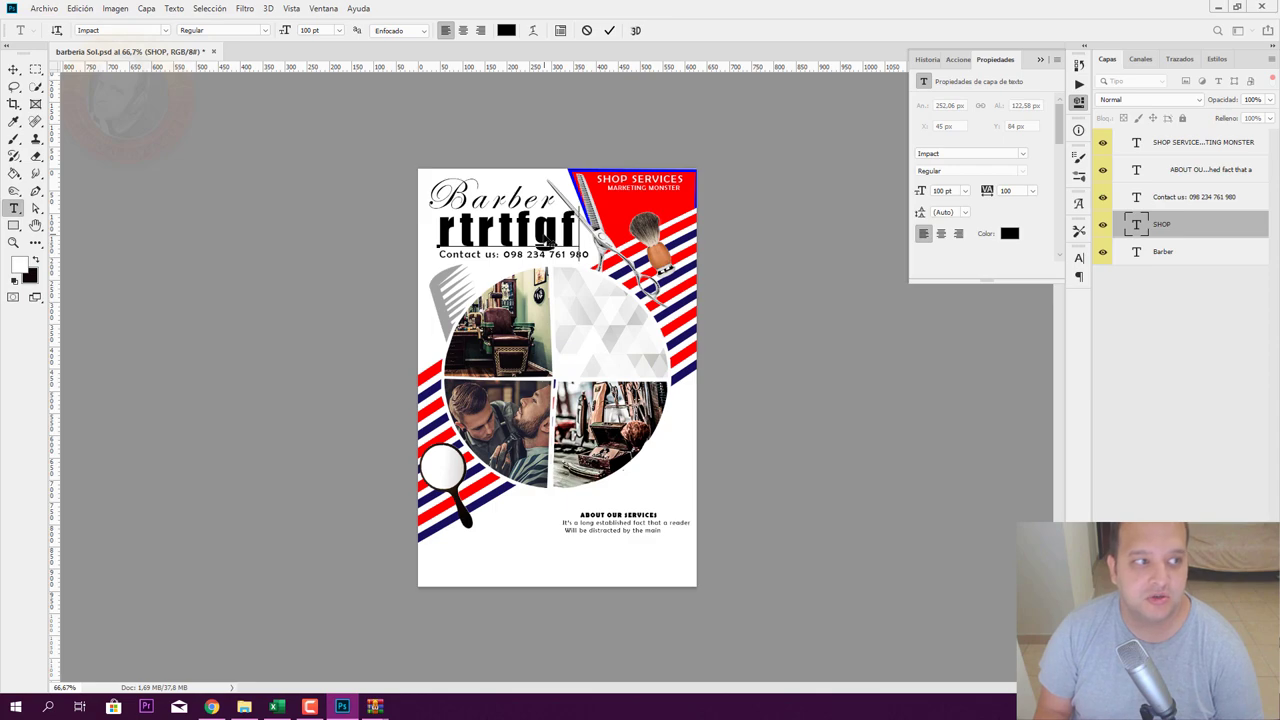
left_click(13, 68)
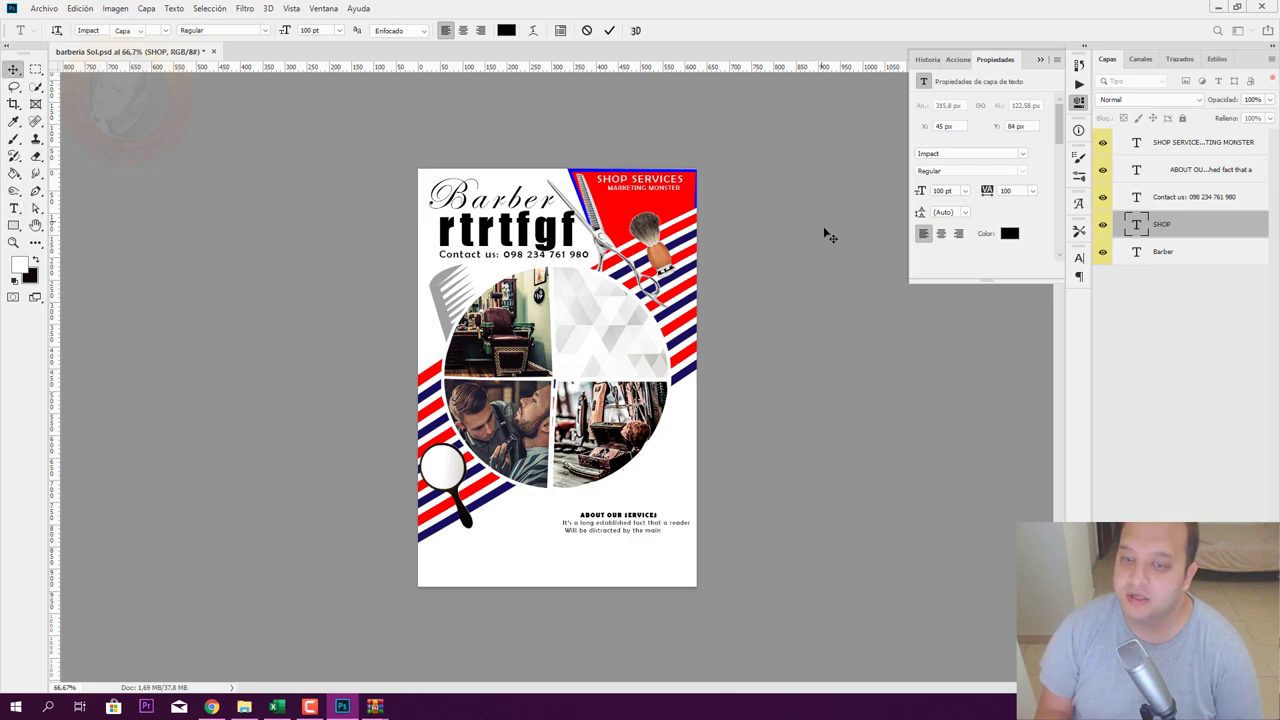
left_click(676, 209)
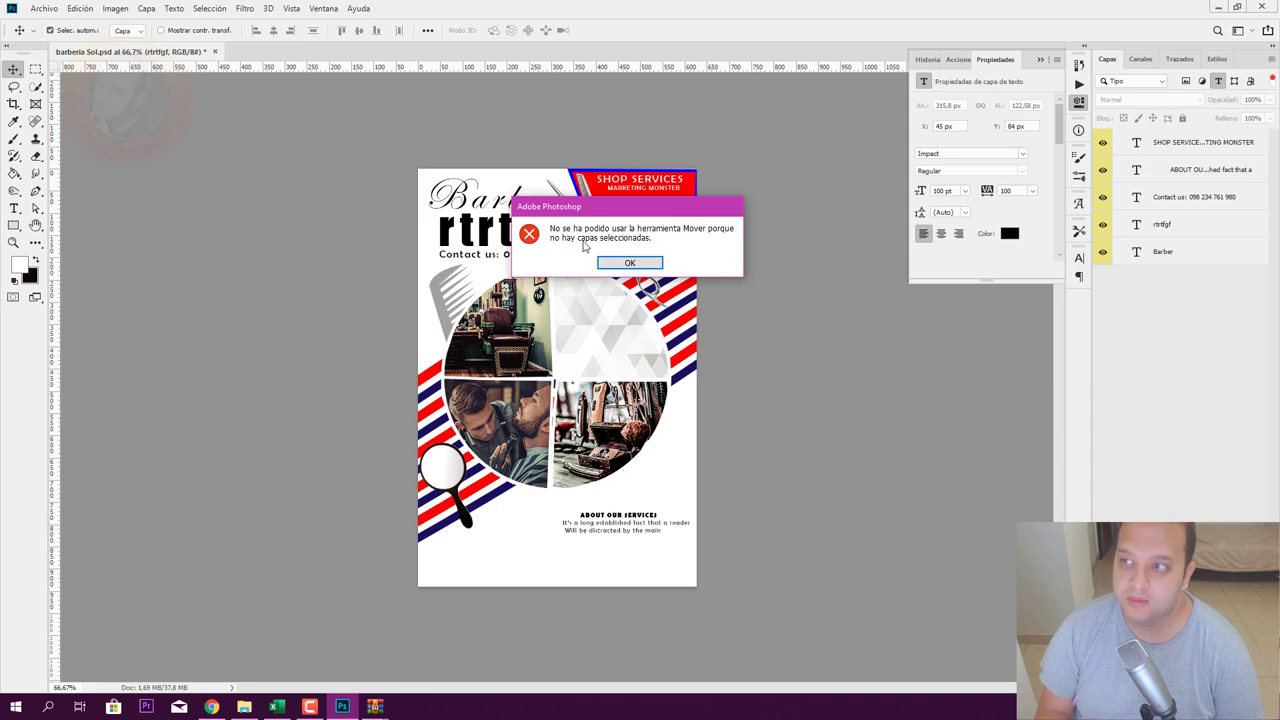
left_click(630, 264)
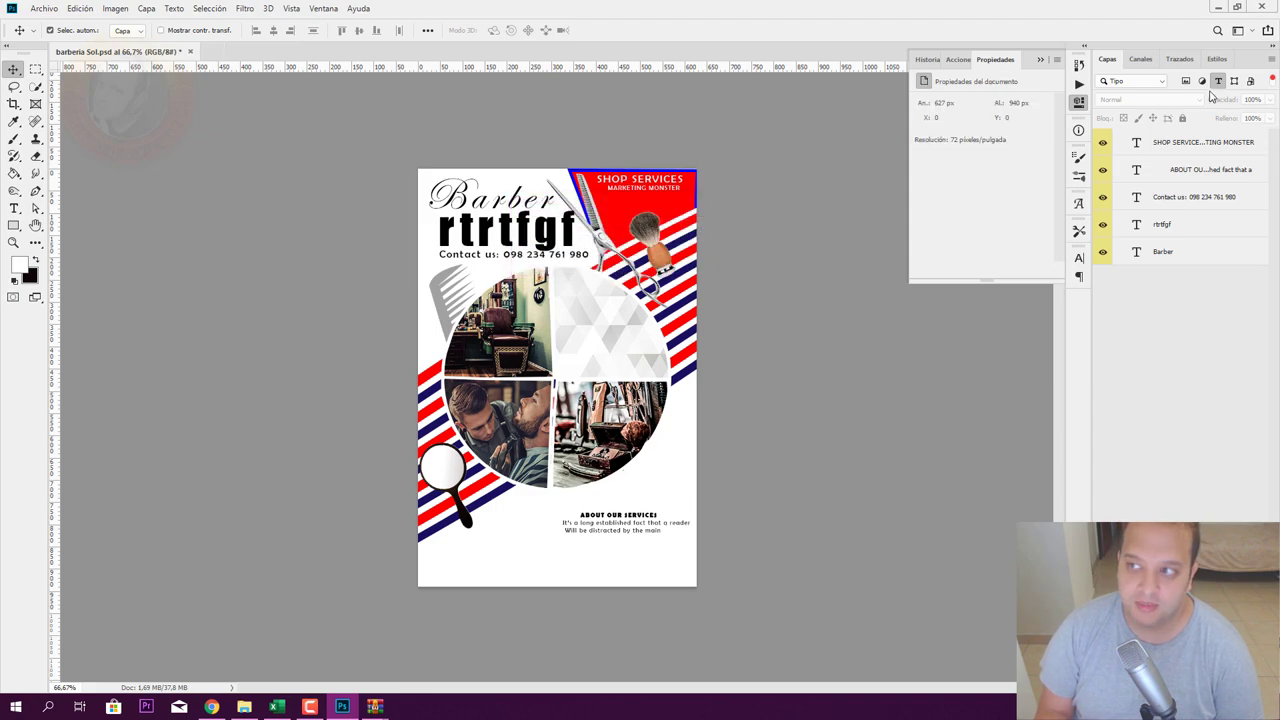
Step: Change the Forma 6 corner shape's fill from red to blue #0006ff
left_click(1219, 81)
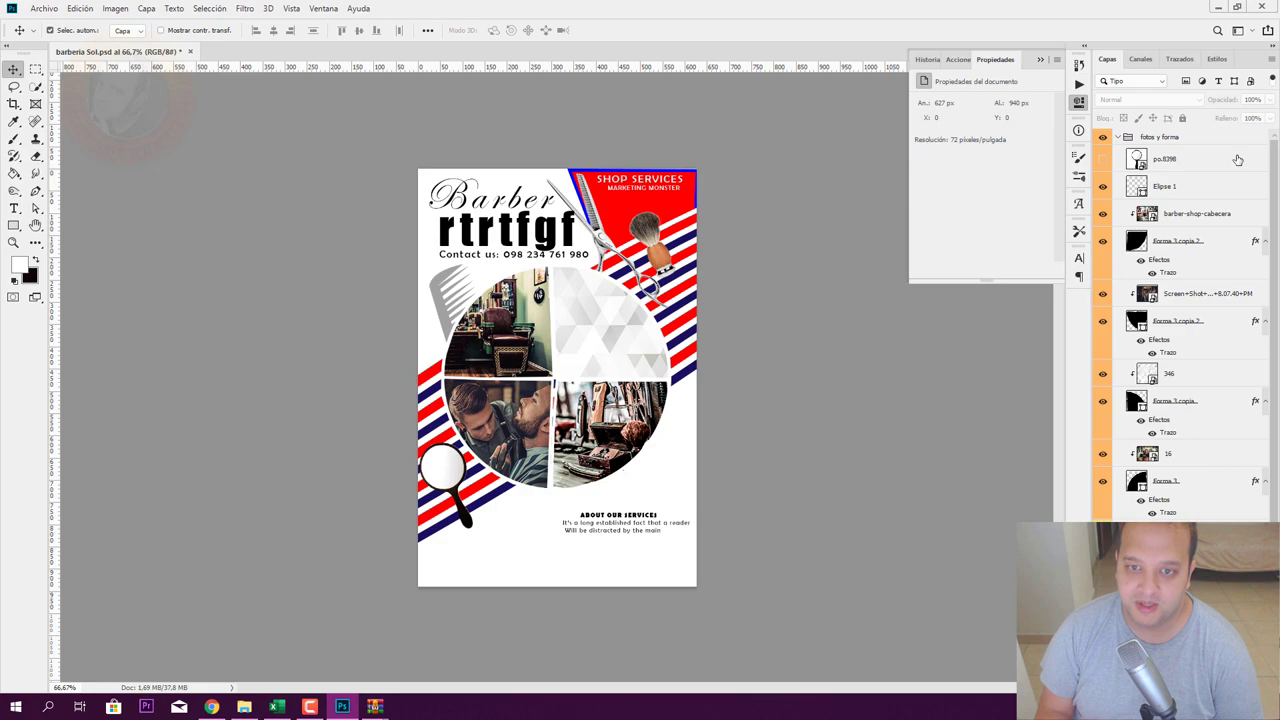
left_click(680, 208)
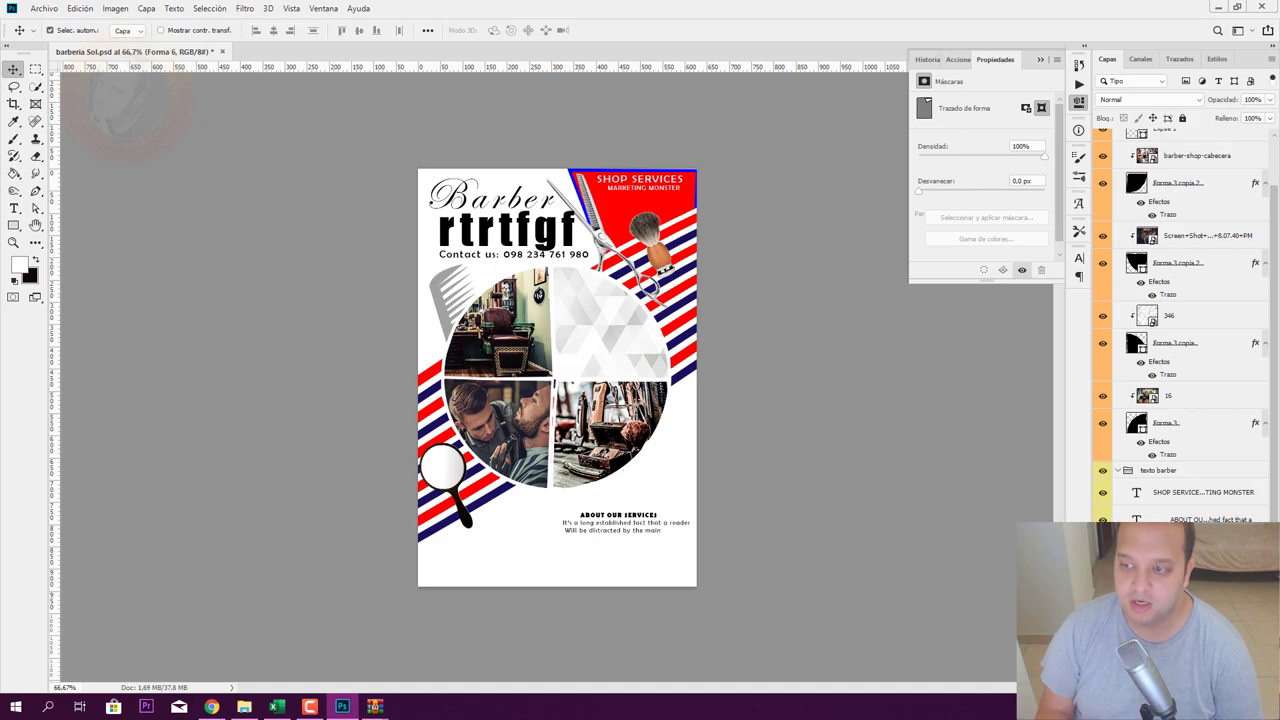
left_click(1058, 311)
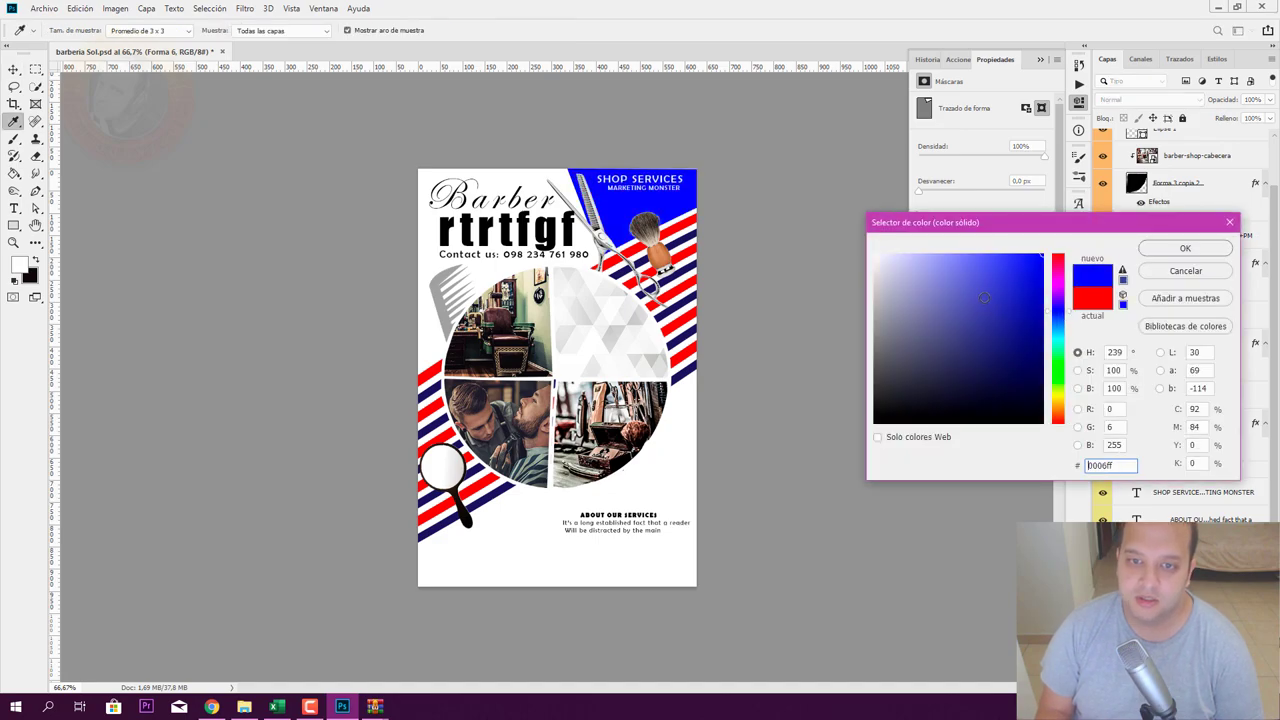
left_click(1180, 249)
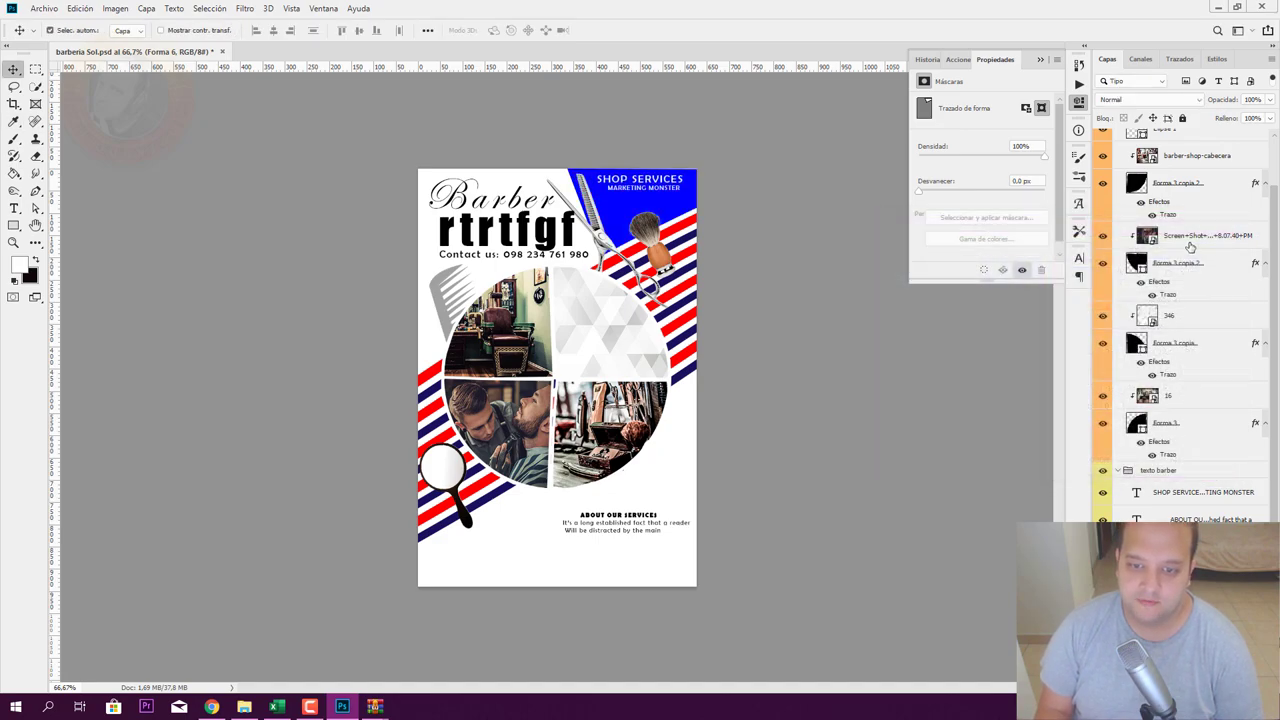
left_click(684, 322)
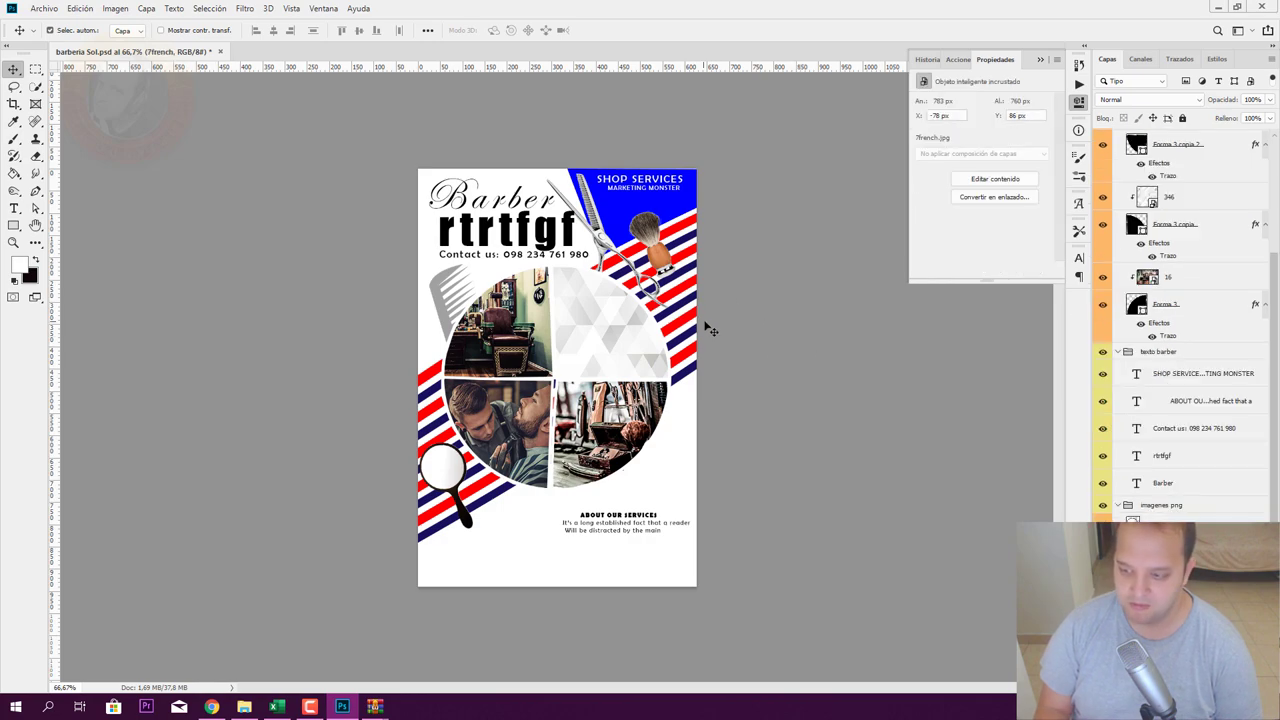
Step: Clip a Hue/Saturation layer to the 7french stripes, Hue -16 to turn them pink
scroll(1185, 357, "down", 2)
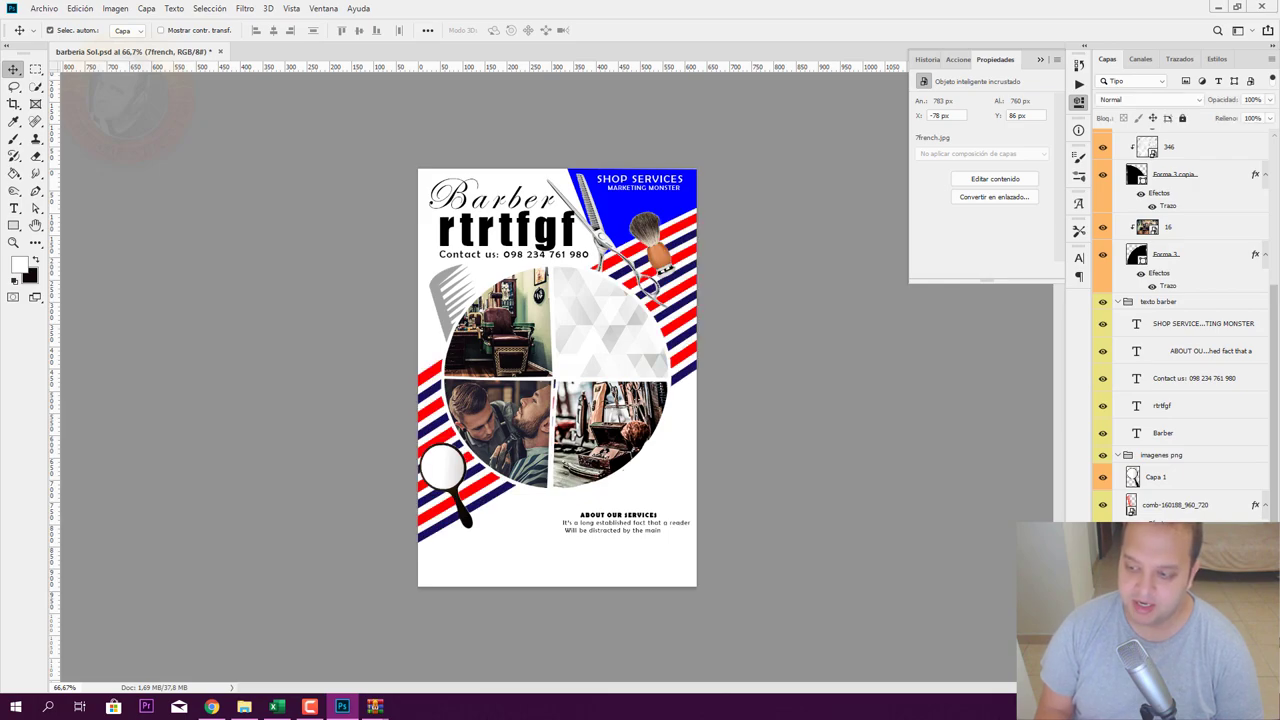
left_click(1175, 680)
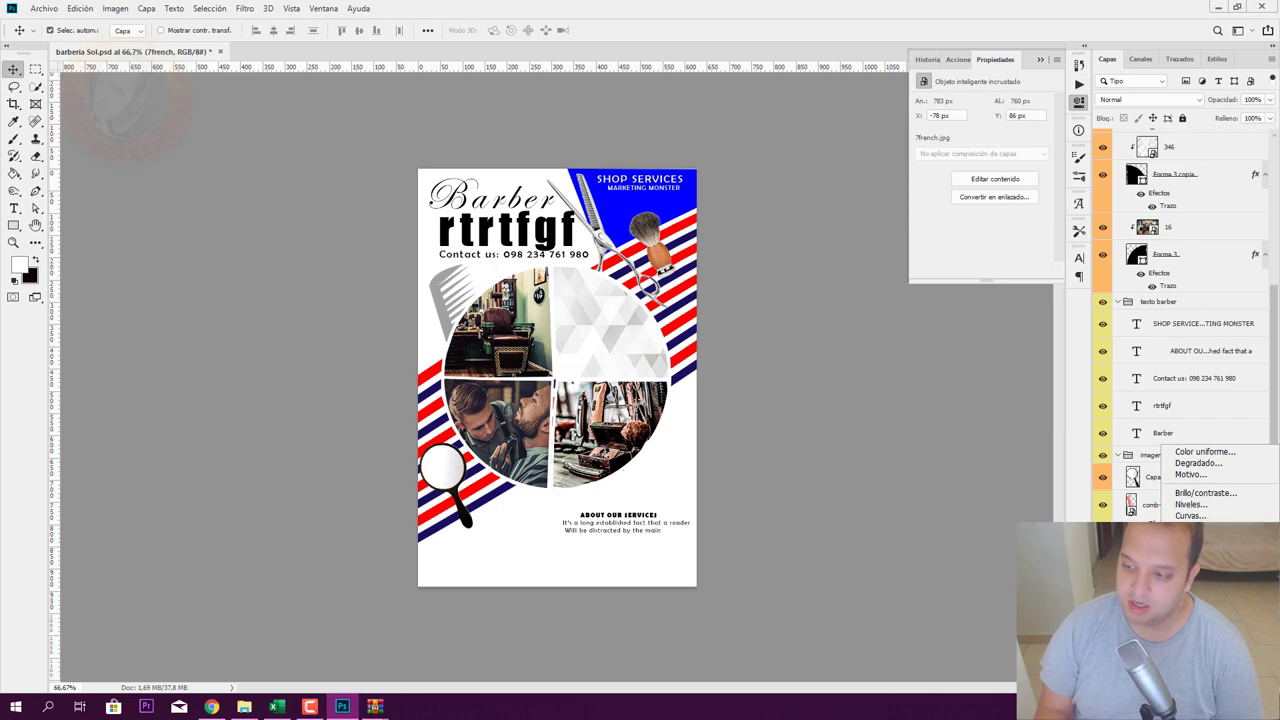
left_click(1200, 557)
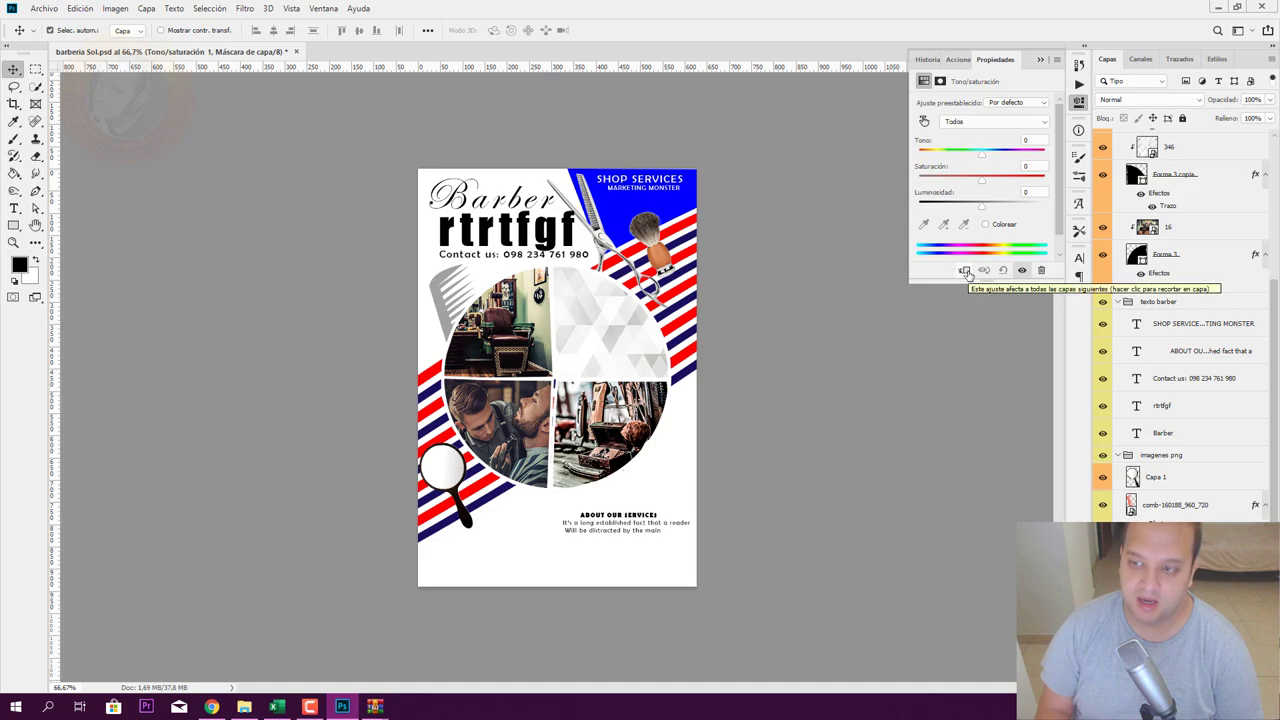
left_click(966, 272)
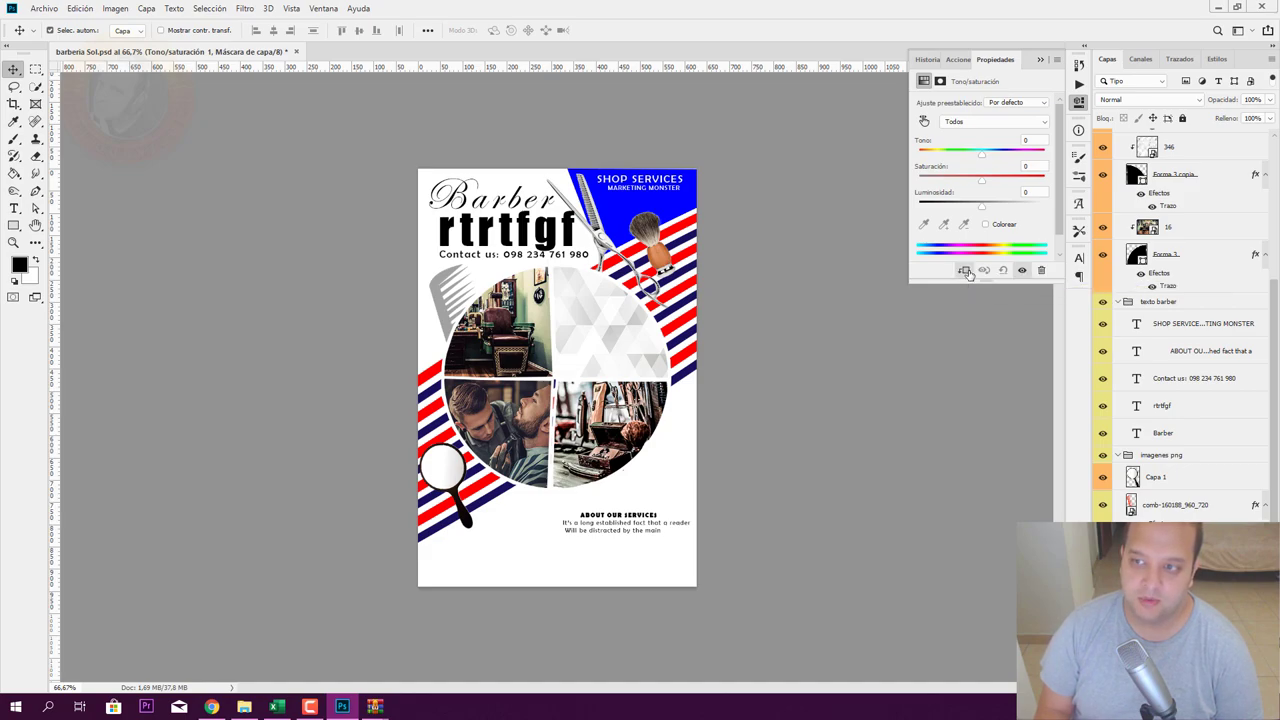
left_click_drag(986, 157, 977, 166)
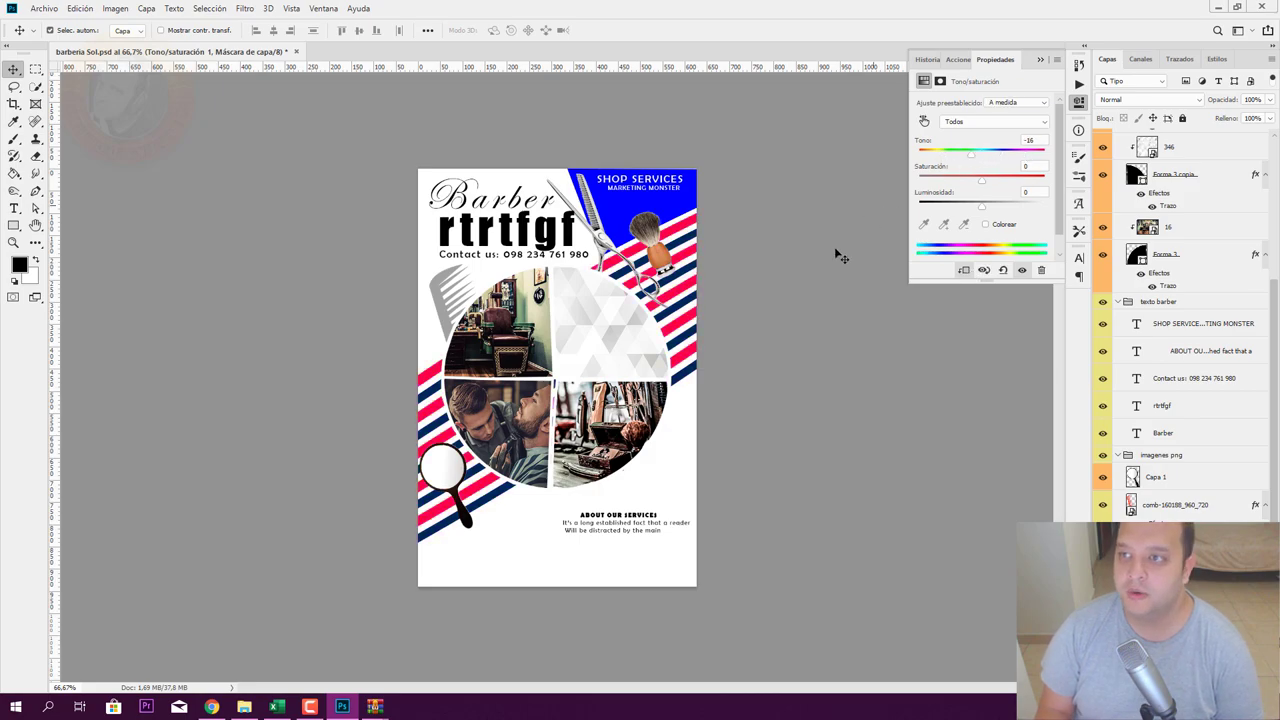
left_click(1040, 61)
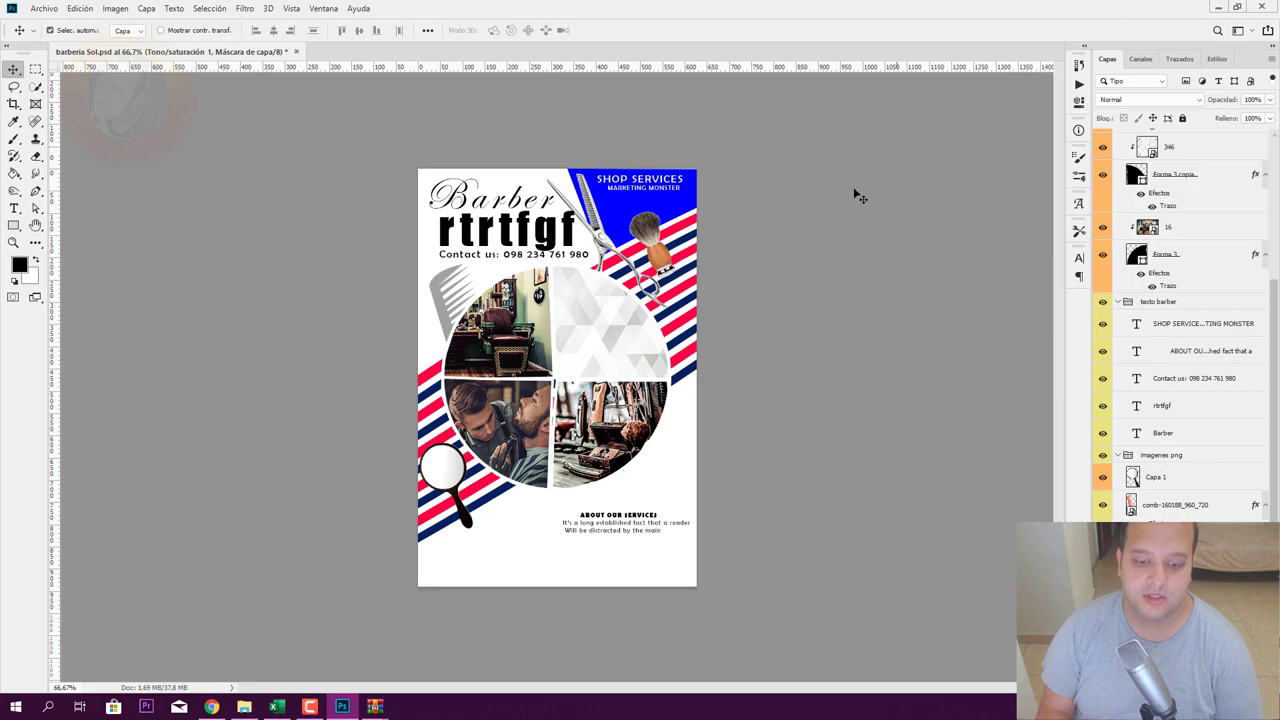